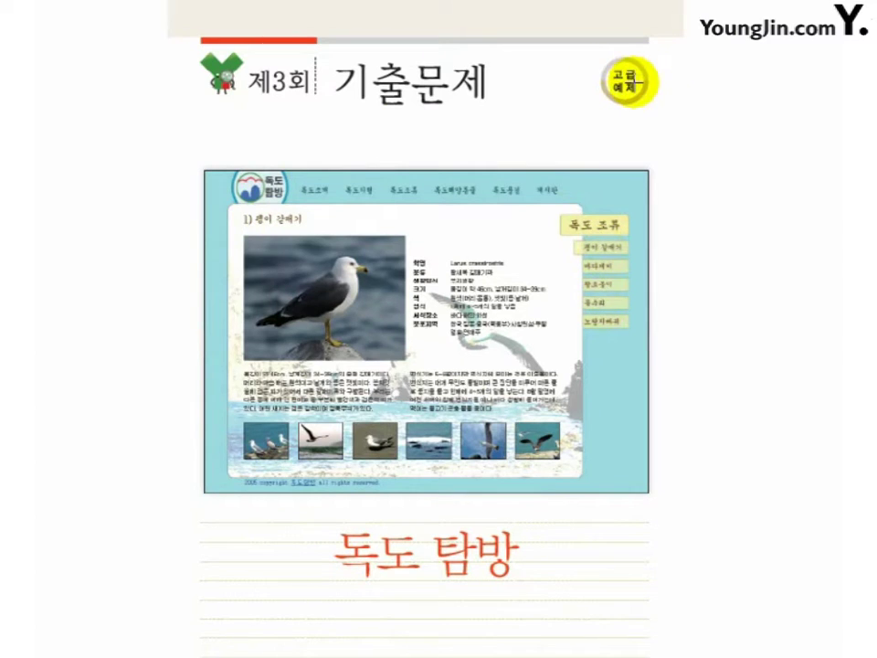
- Examine the Dokdo exam's design brief and the contents of the D:\작업 folder, including its images and zoom subfolders
key(Page_Down)
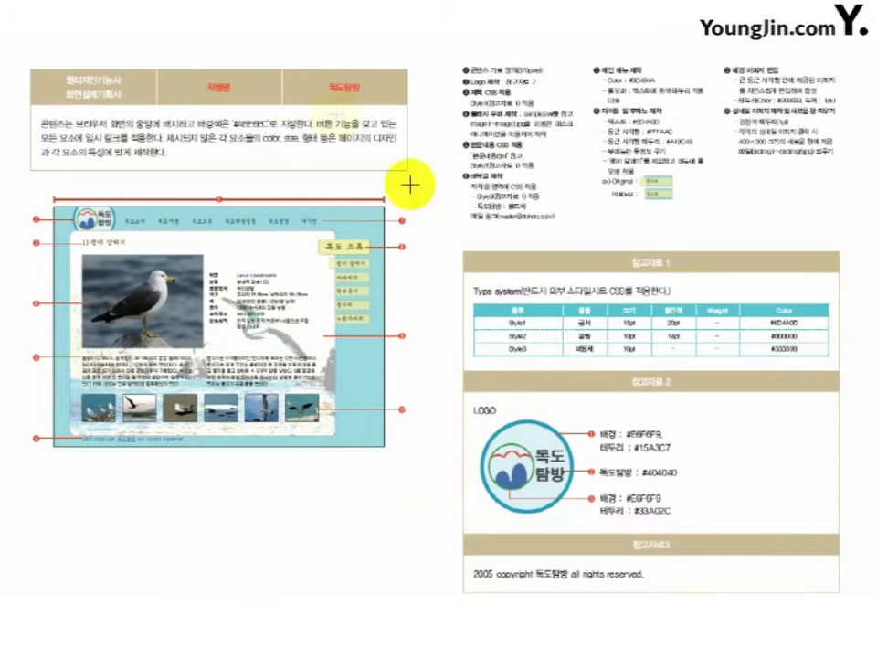
key(Page_Down)
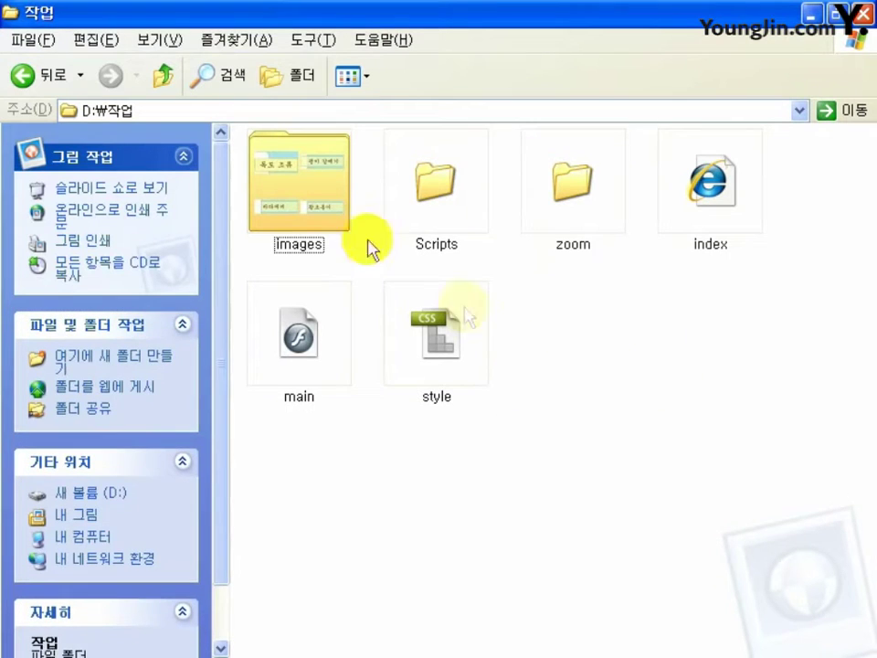
click(310, 212)
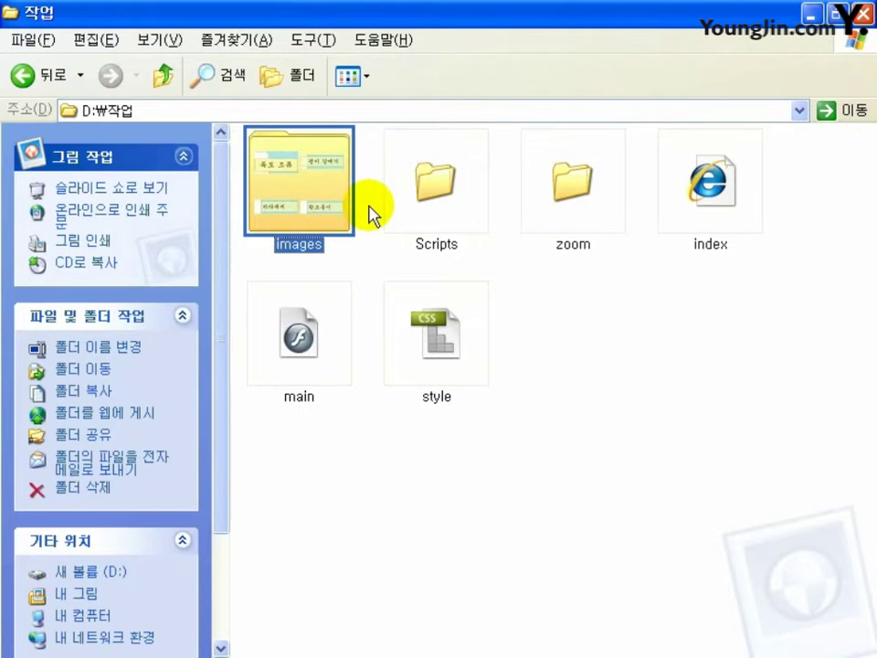
double_click(315, 207)
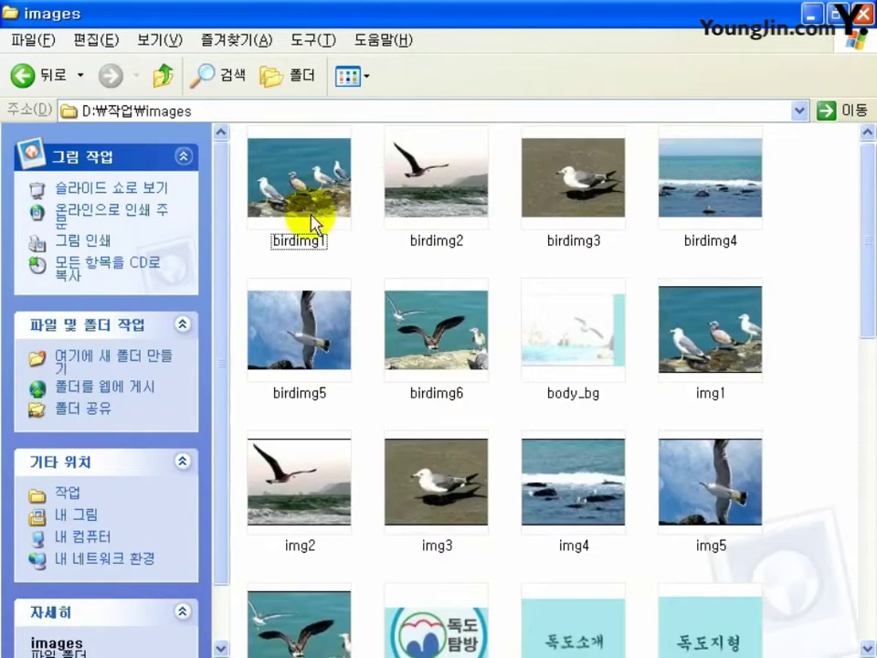
click(311, 222)
click(457, 210)
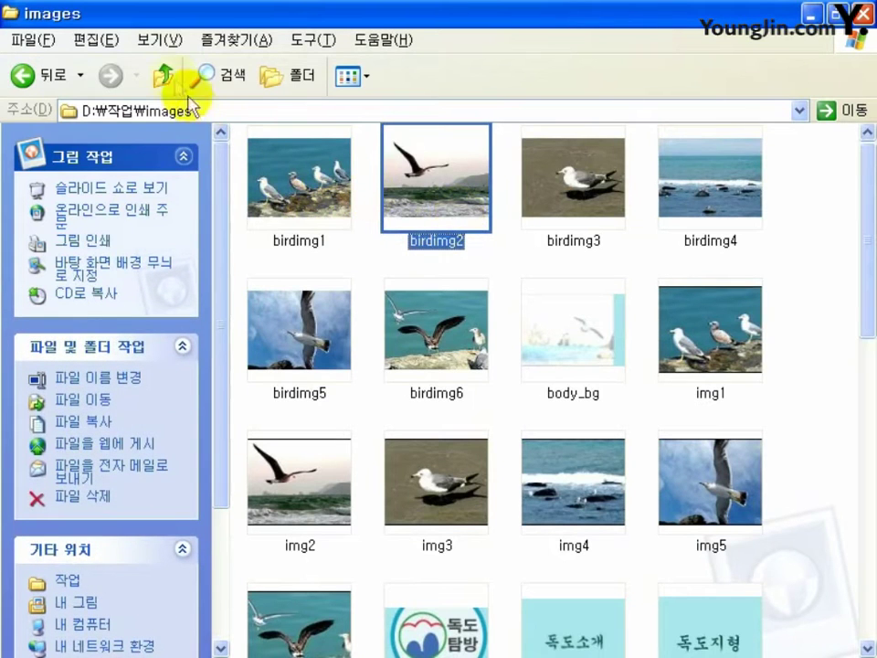
click(164, 75)
click(311, 202)
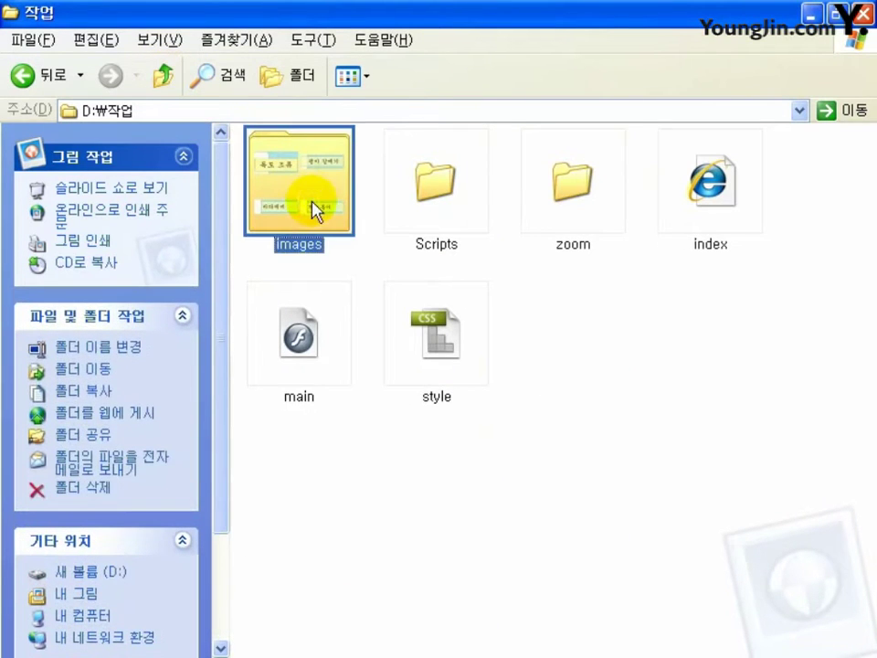
double_click(596, 197)
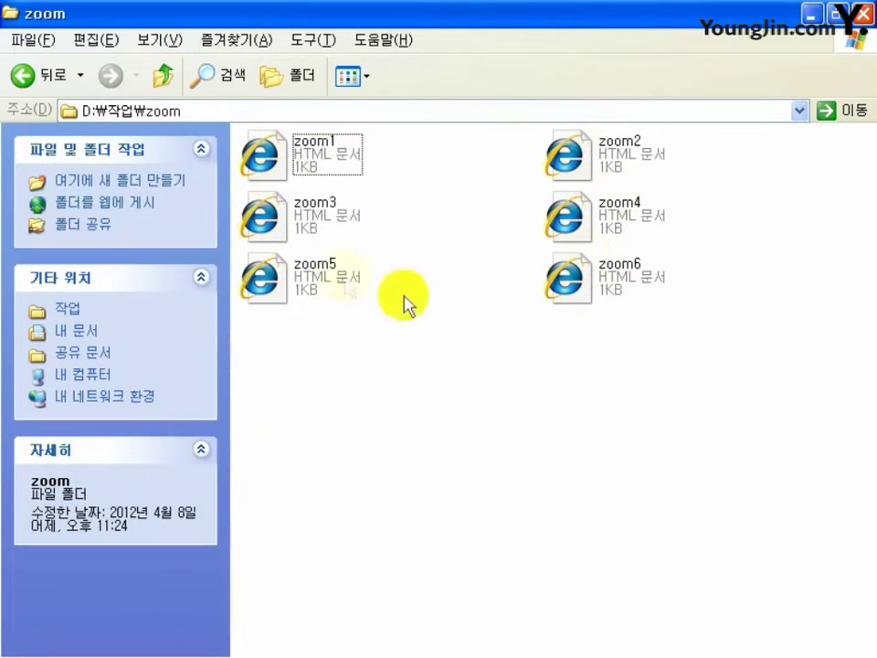
click(164, 74)
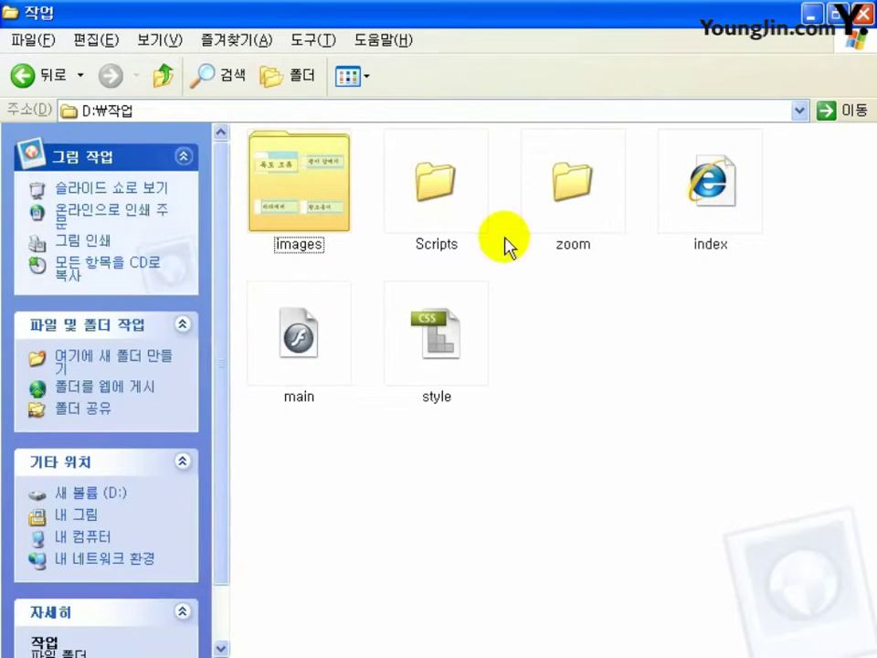
drag(787, 410, 278, 146)
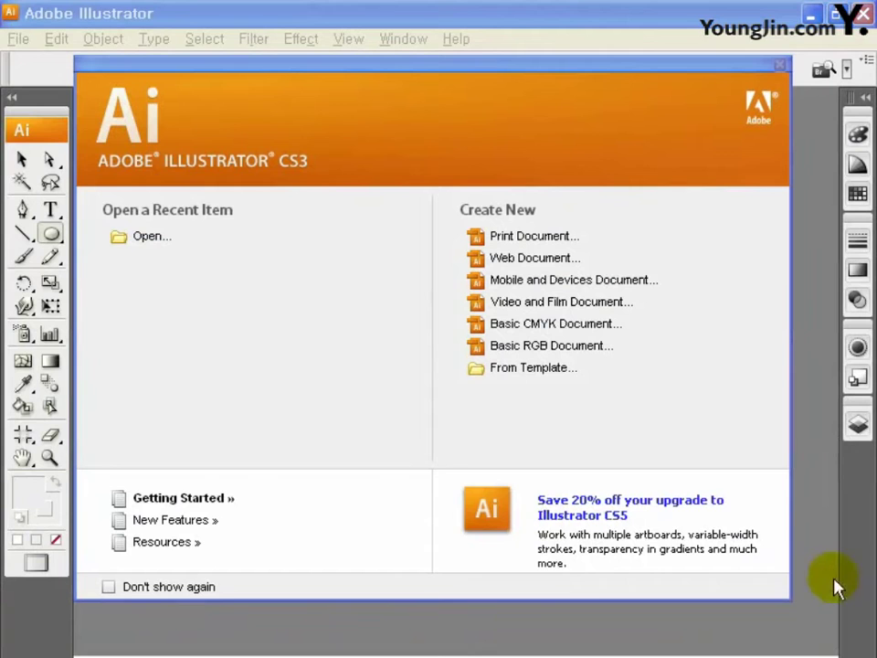
- Create a new A4 document named logo in Adobe Illustrator
click(638, 64)
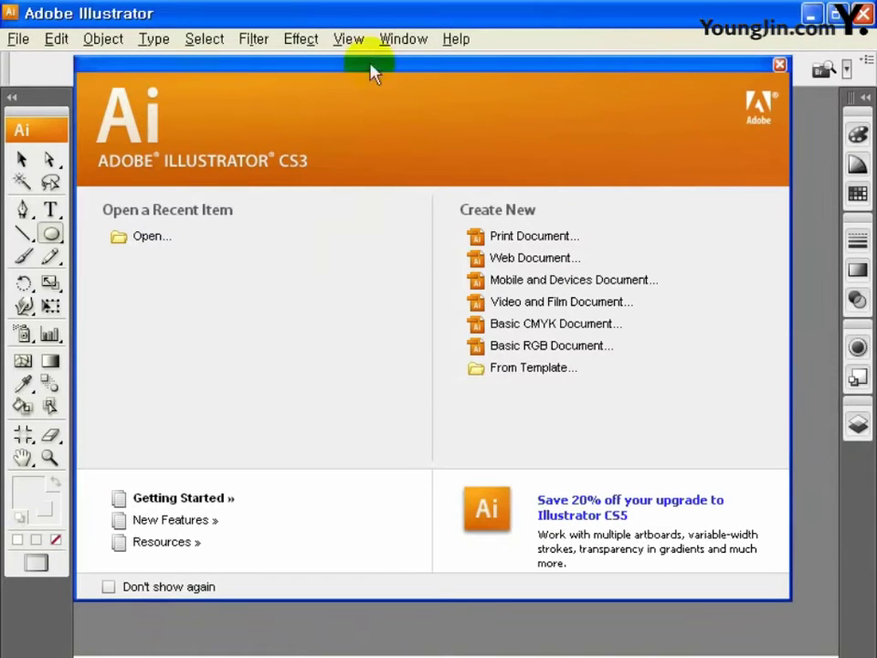
click(17, 41)
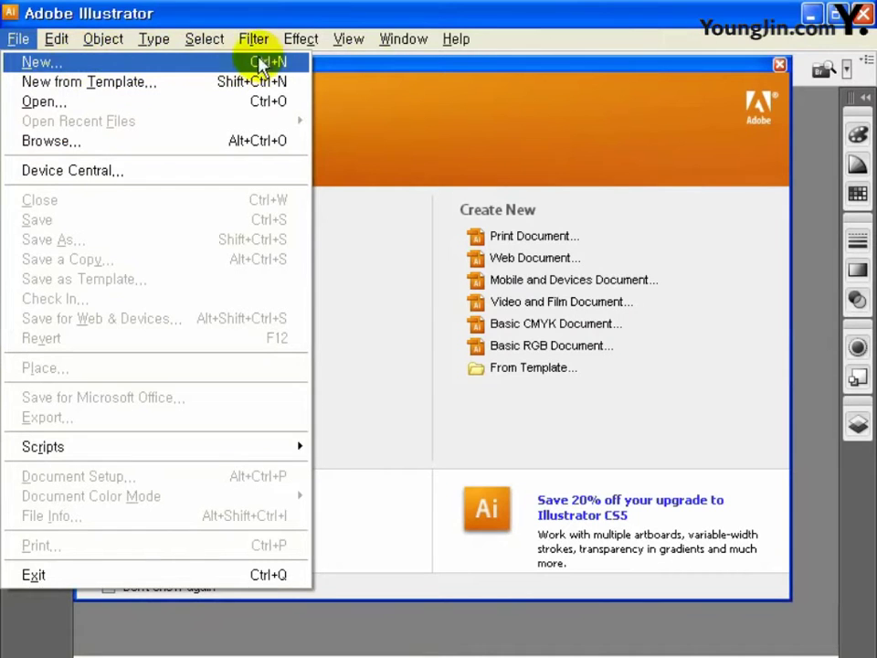
click(206, 64)
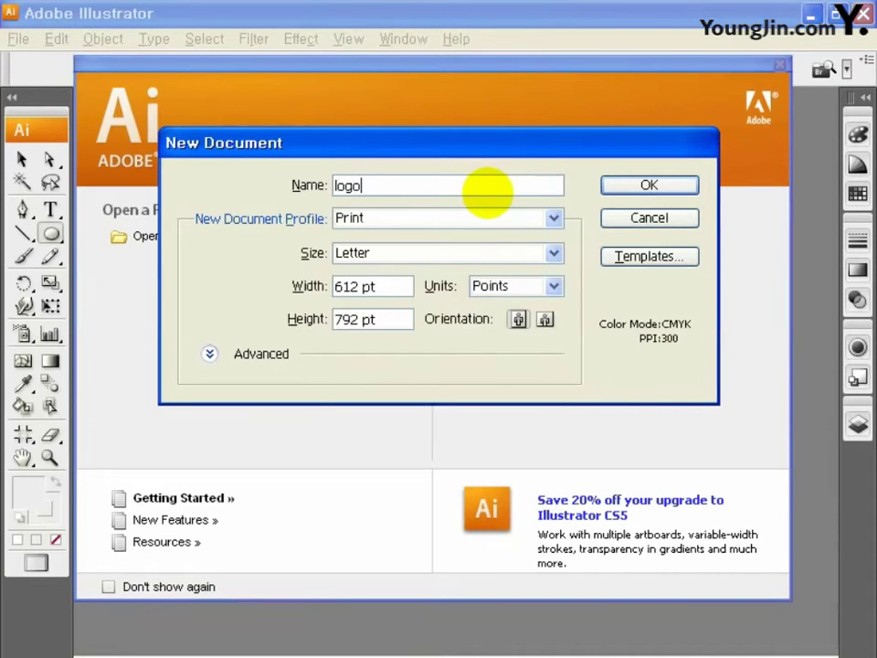
click(472, 256)
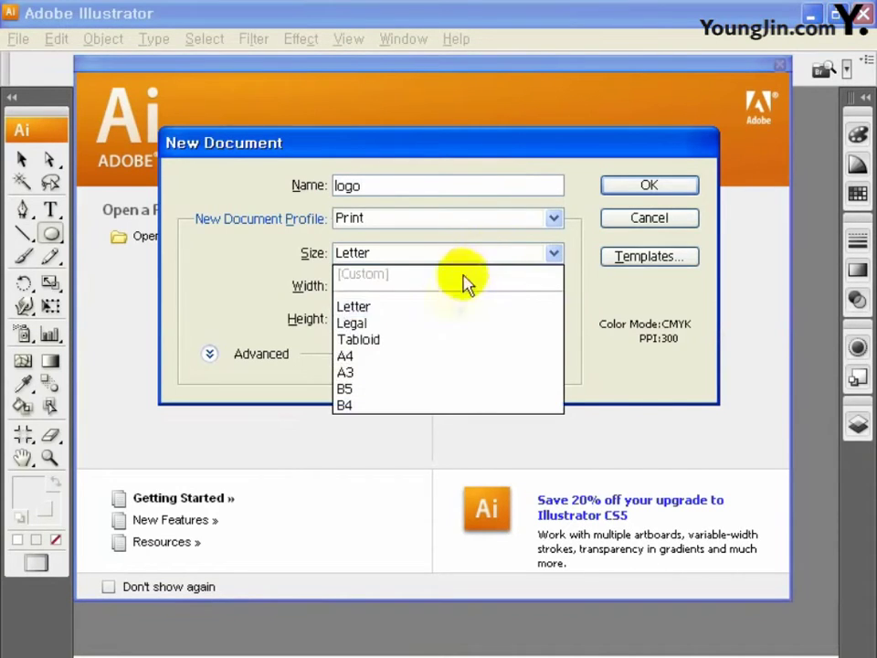
click(430, 356)
click(646, 188)
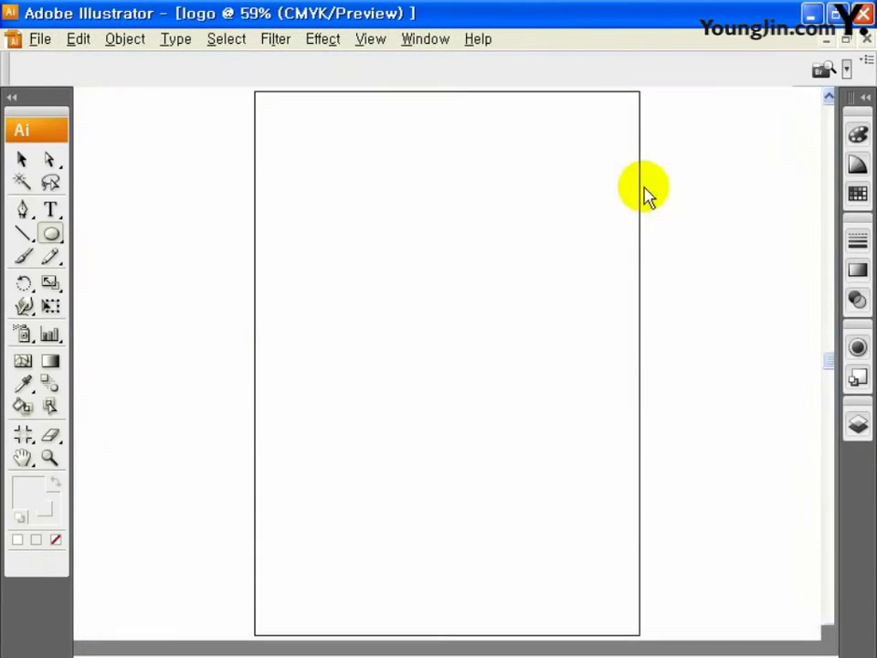
- Draw a circle near the middle of the artboard with fill #e6f6f9 and a 5 pt stroke in #15a3c7
double_click(28, 492)
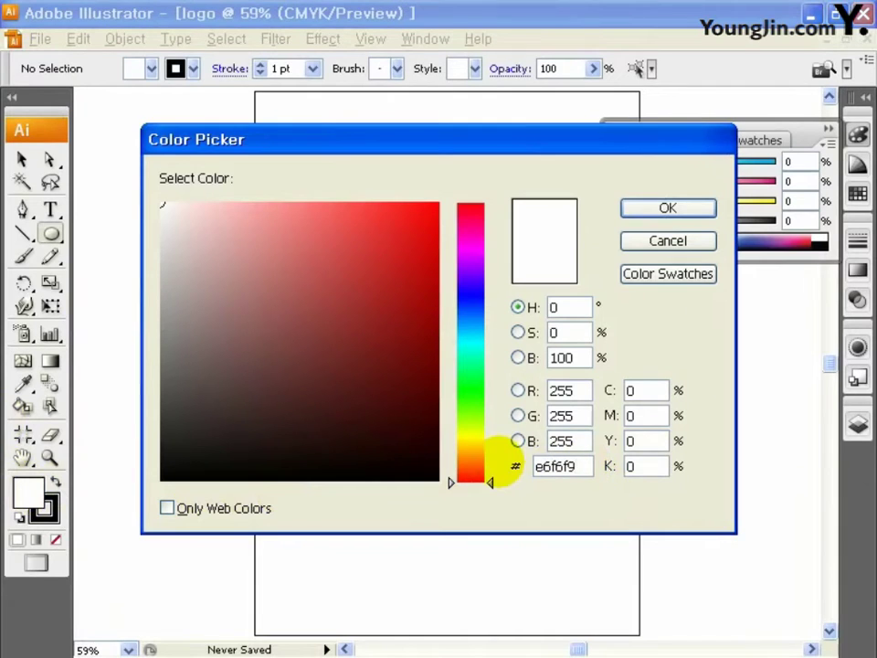
click(672, 210)
click(44, 507)
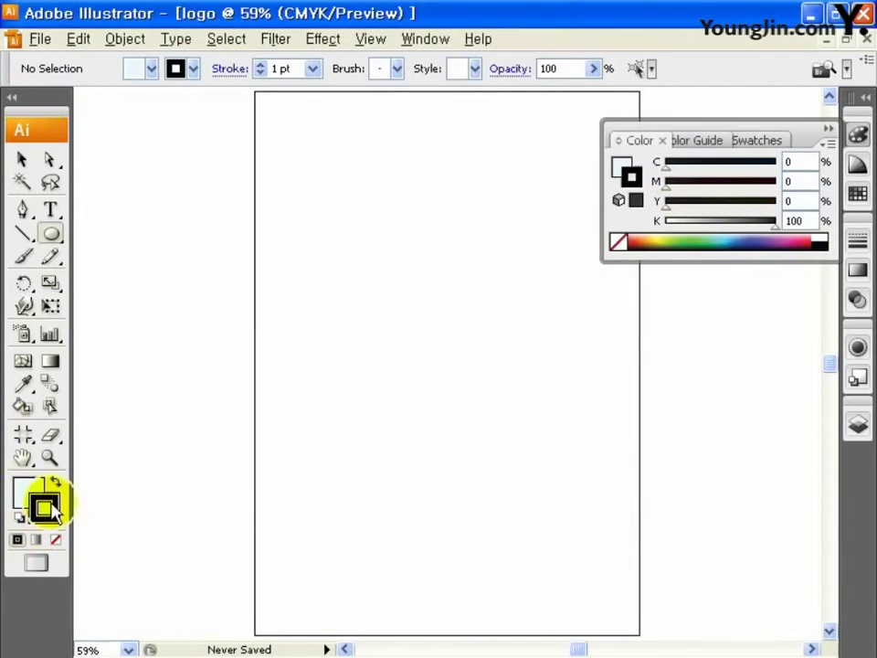
double_click(44, 507)
drag(577, 470, 515, 475)
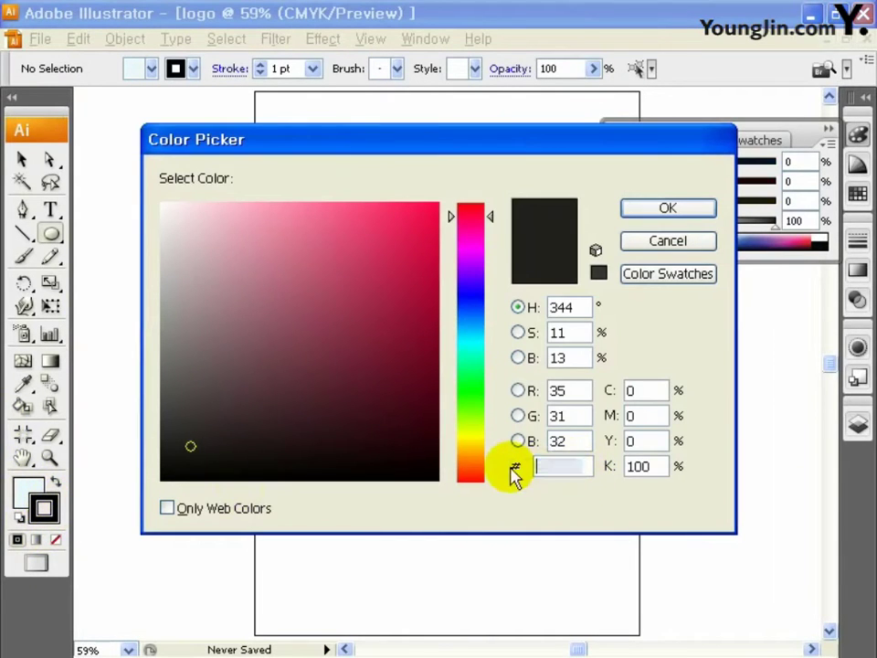
text(15a3c7)
click(676, 209)
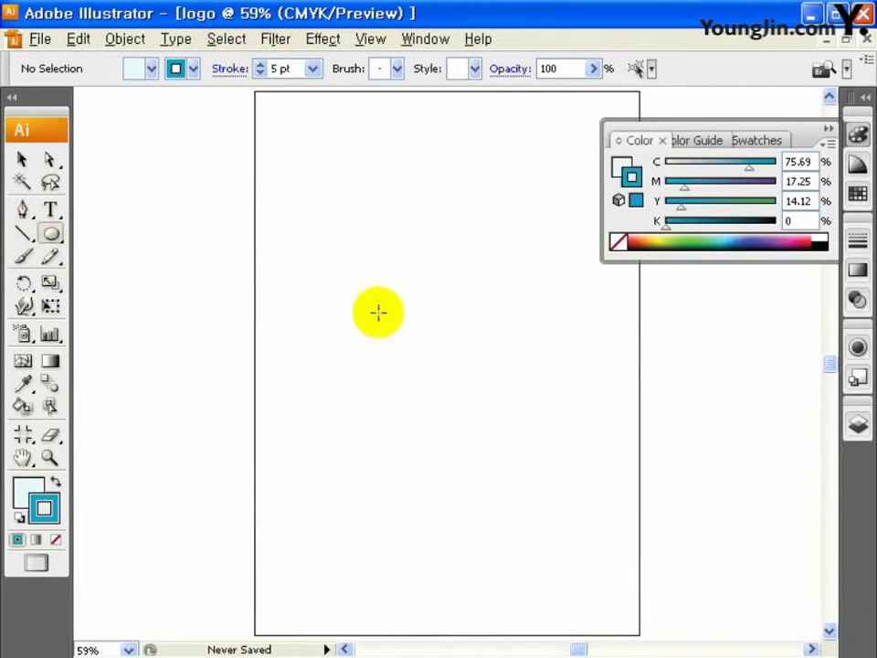
mouse_move(355, 283)
mouse_down()
mouse_move(362, 303)
mouse_move(474, 393)
mouse_up()
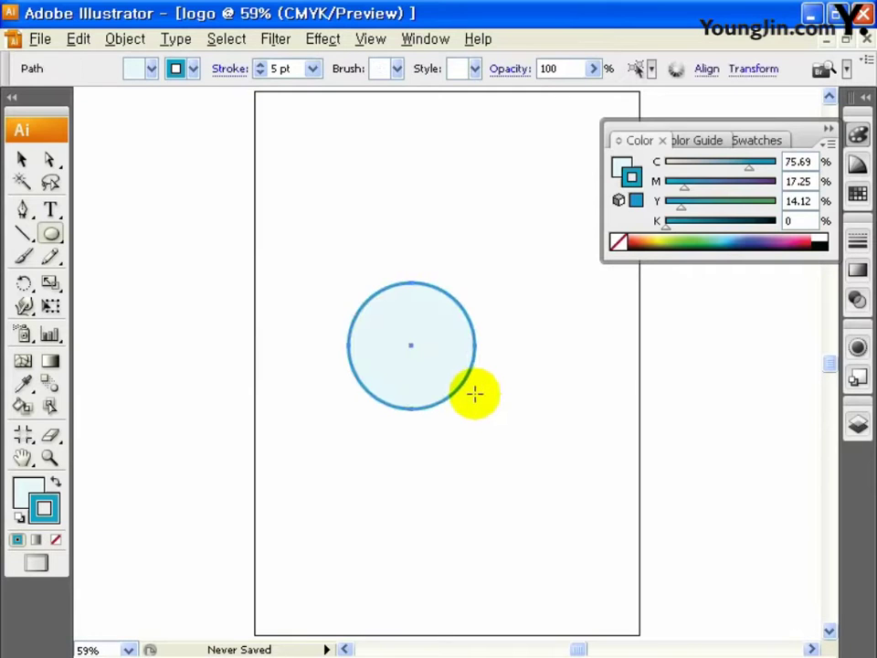
- Make a uniformly scaled copy of the circle at 50%
key(ctrl+space)
drag(304, 258, 559, 458)
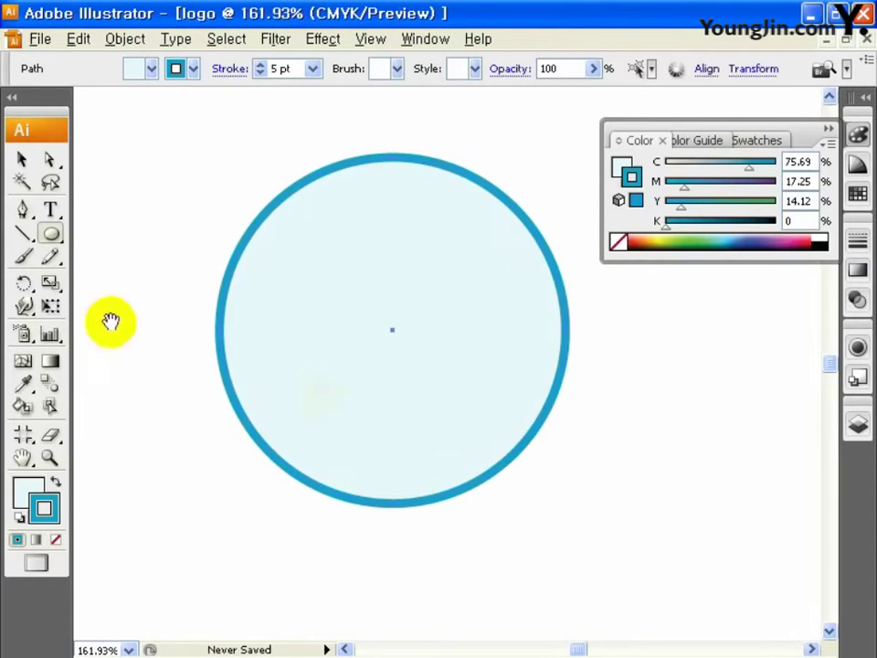
double_click(50, 289)
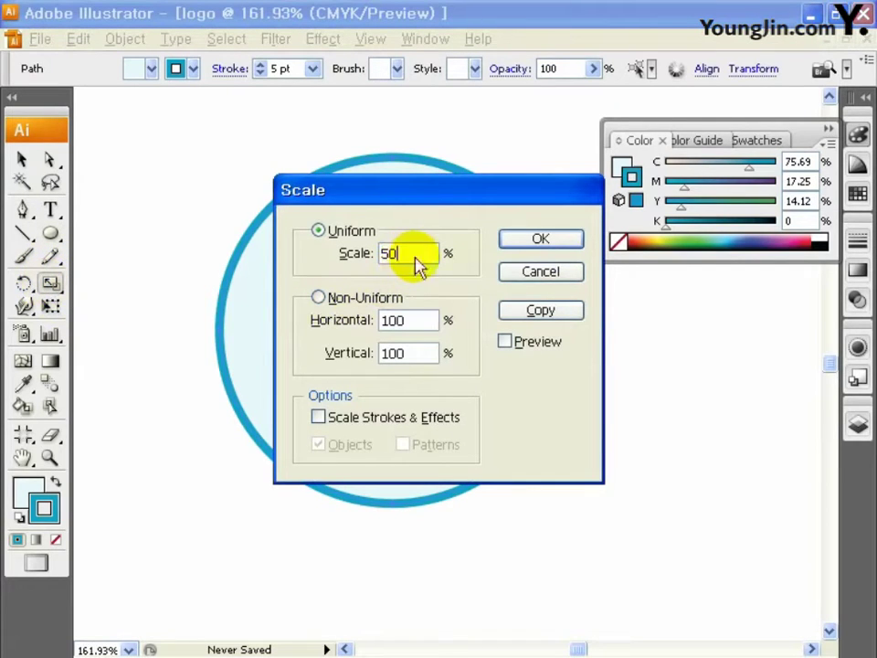
click(542, 314)
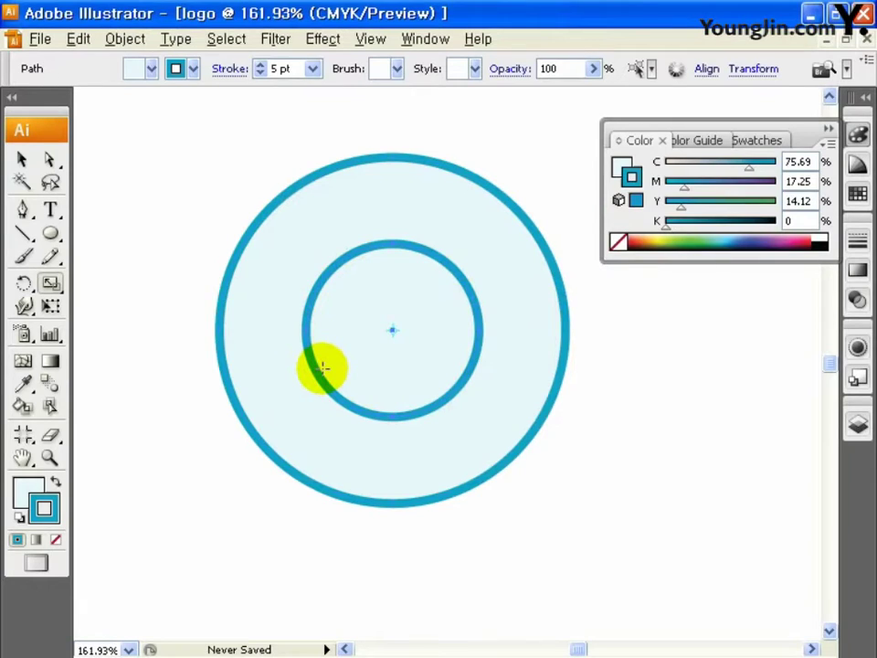
- Nudge the smaller circle to the left, keeping it inside the large circle
key(Left)
key(Left)
key(Left)
key(Left)
key(Left)
key(Left)
key(Left)
key(Left)
key(Left)
key(Left)
key(Left)
key(Left)
key(Left)
key(Left)
key(Left)
key(Left)
key(Left)
key(Left)
key(Left)
key(Left)
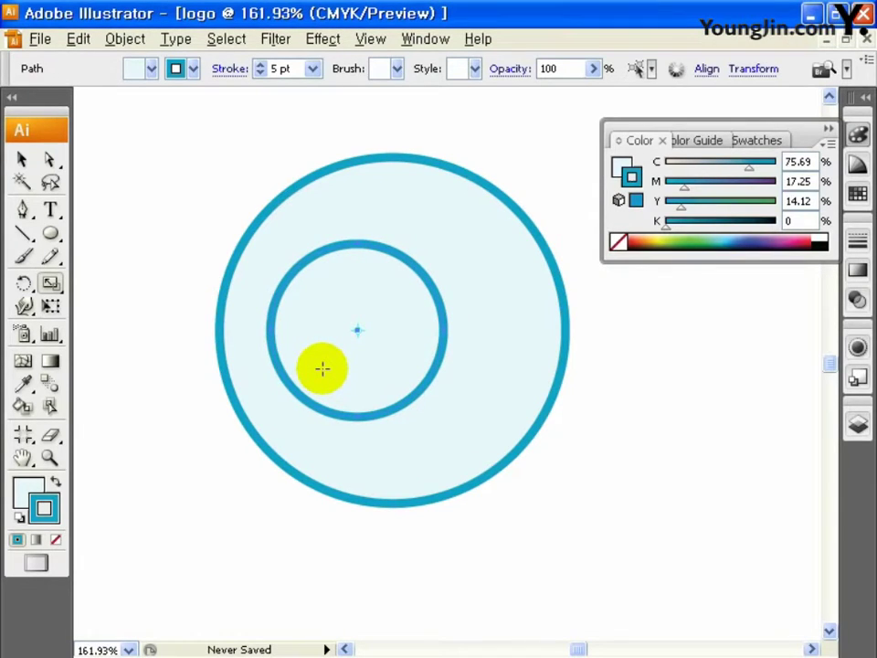
- Remove the smaller circle's fill and give it a 2 pt stroke in #33a02c
click(30, 492)
click(56, 540)
double_click(57, 515)
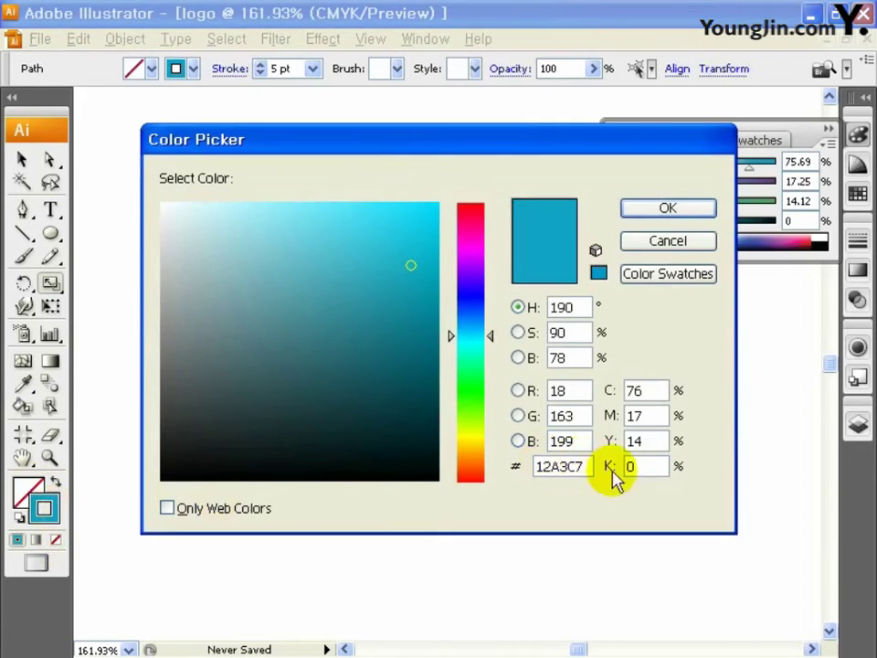
double_click(554, 465)
text(33a02c)
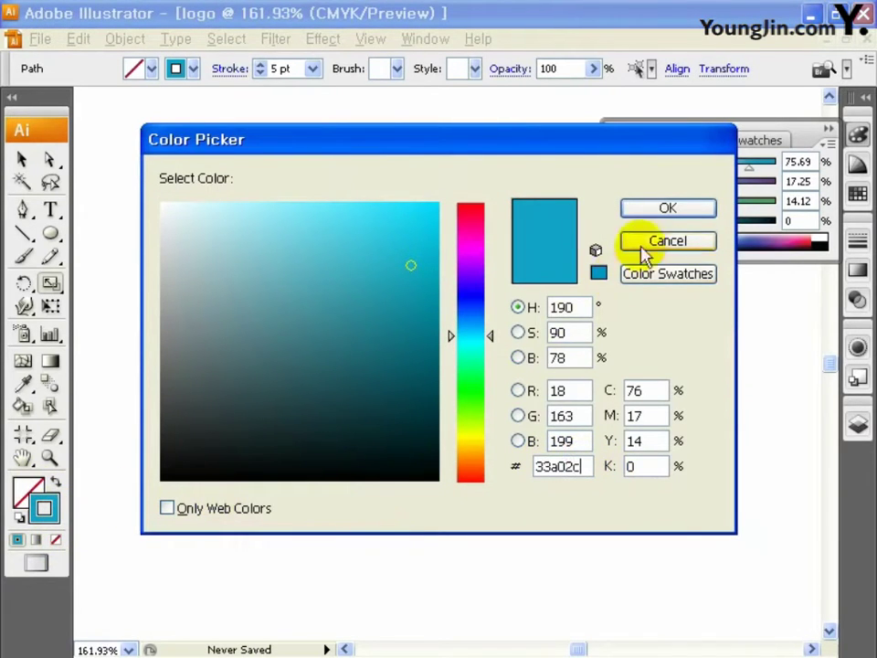
click(668, 208)
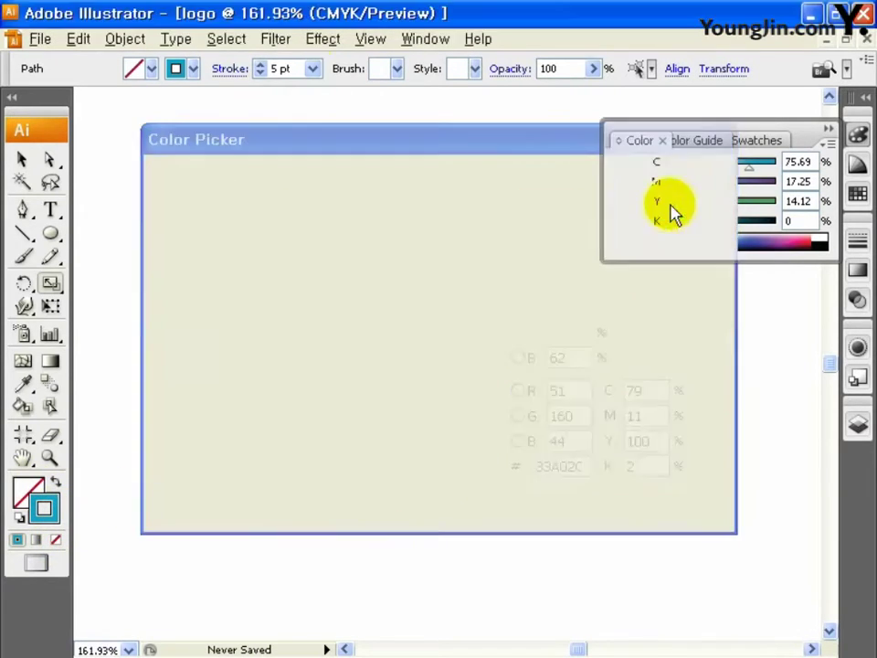
click(261, 72)
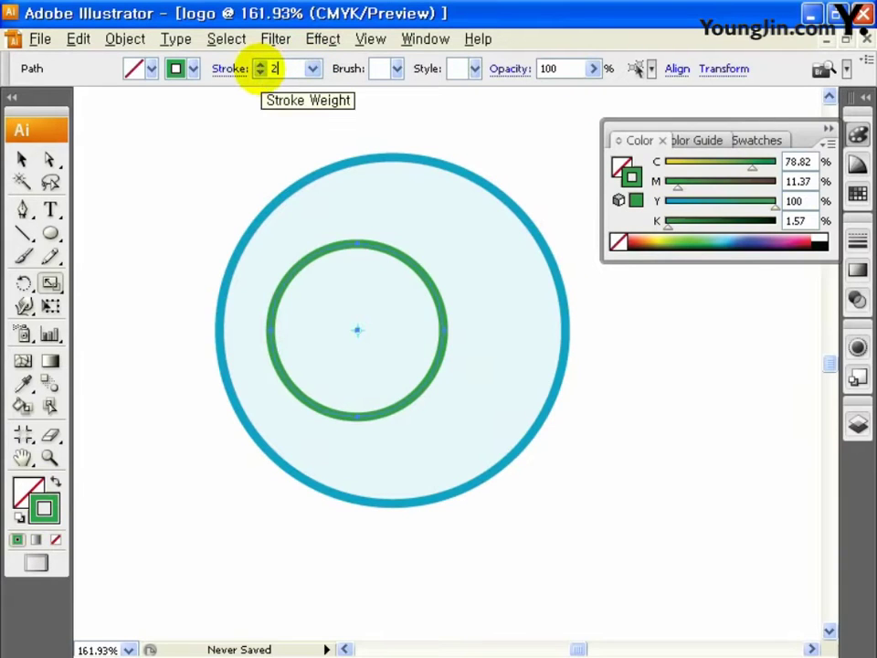
key(Return)
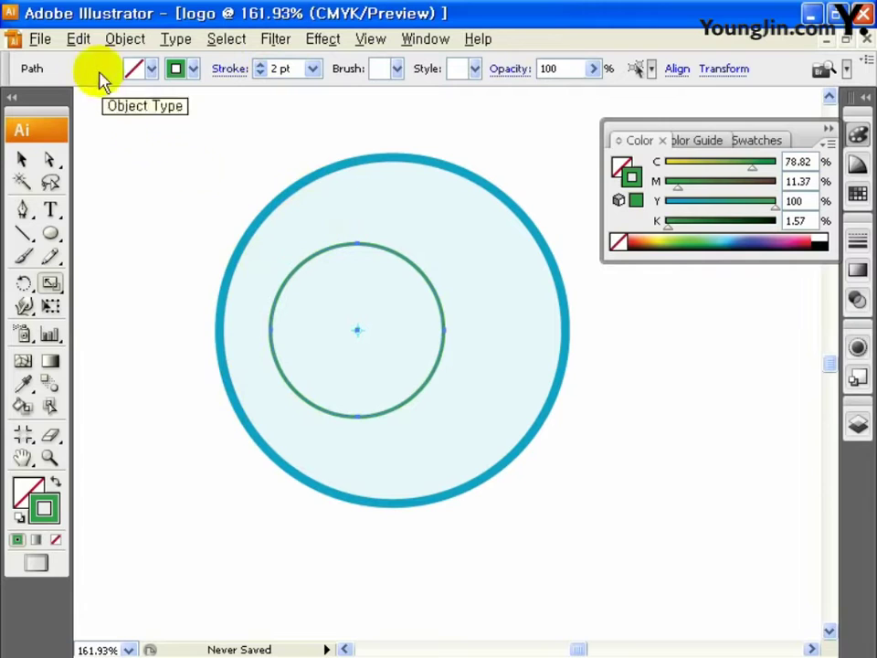
- Convert the smaller circle's green stroke into a filled shape with Outline Stroke
click(124, 39)
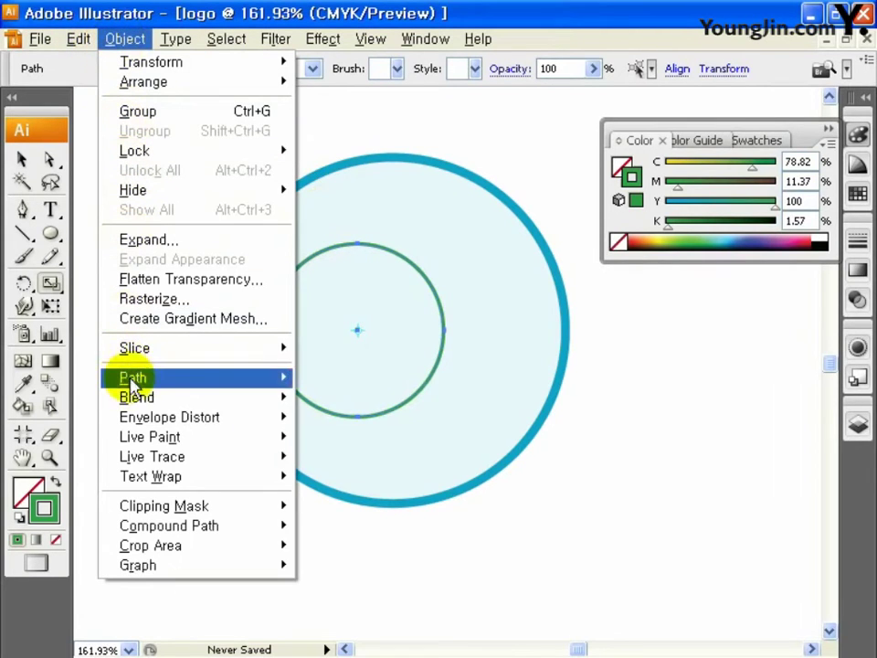
mouse_move(269, 384)
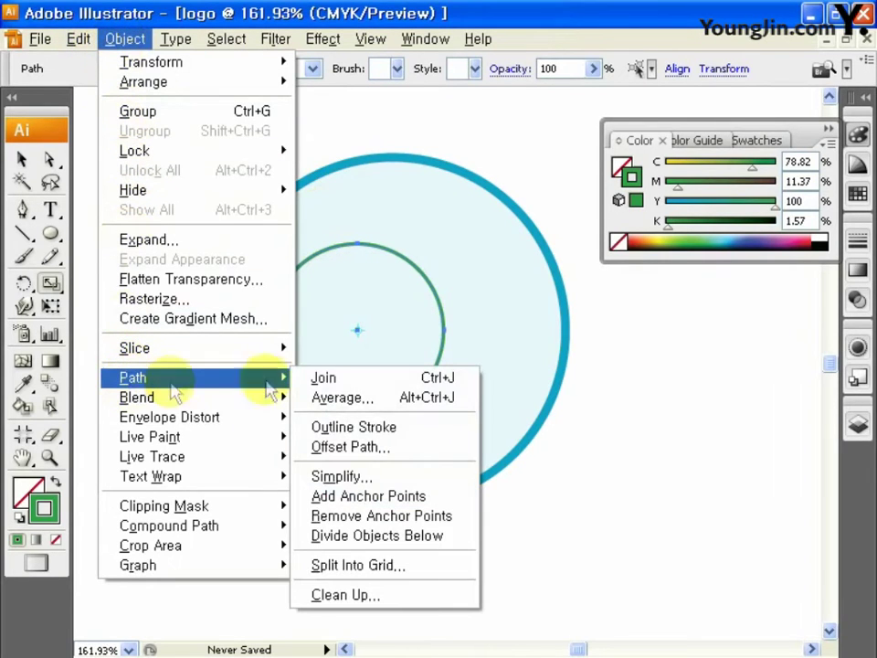
click(436, 429)
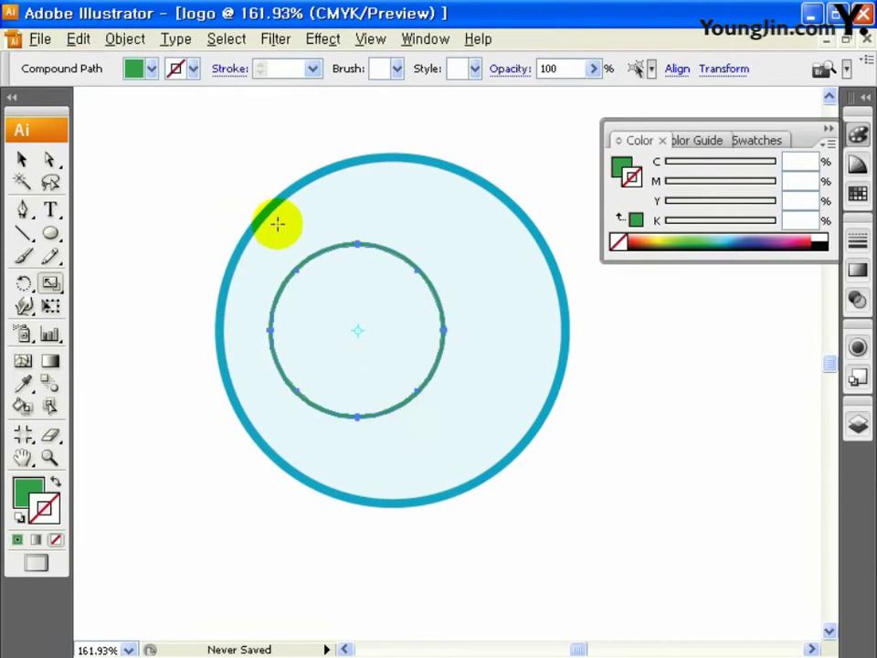
- Expand Layer 1 and hide the large circle's path, leaving the green ring shown
click(858, 423)
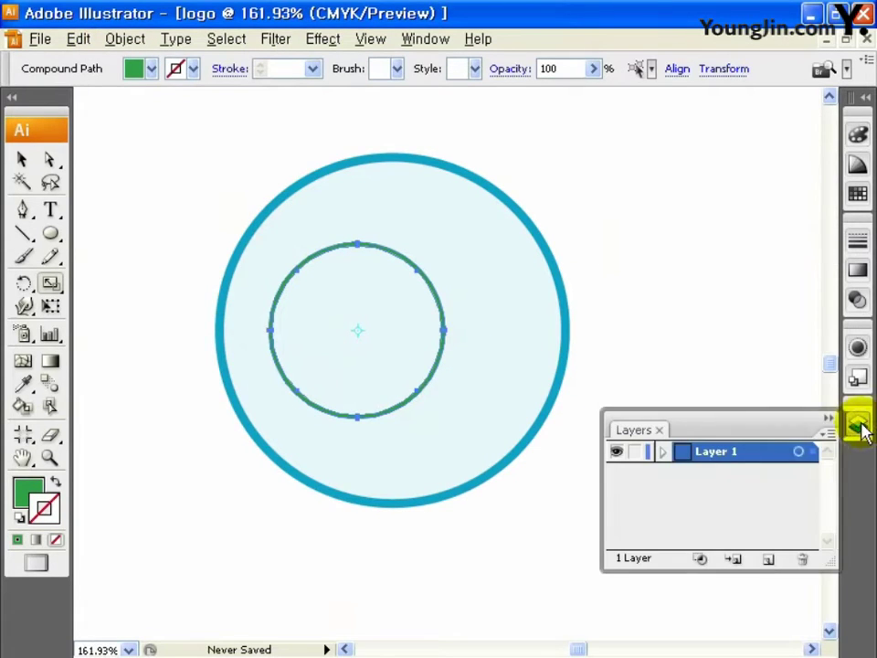
click(662, 452)
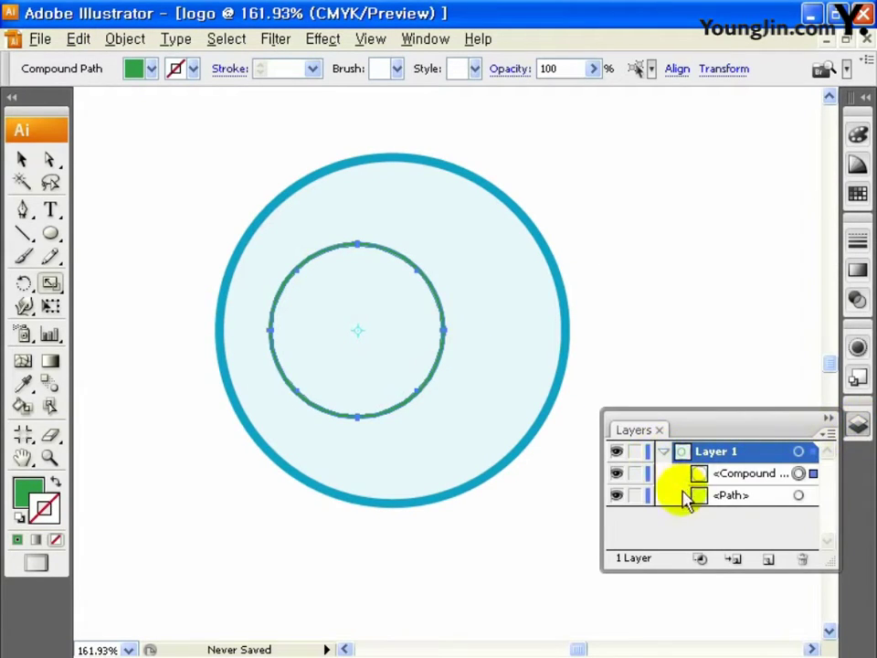
click(617, 498)
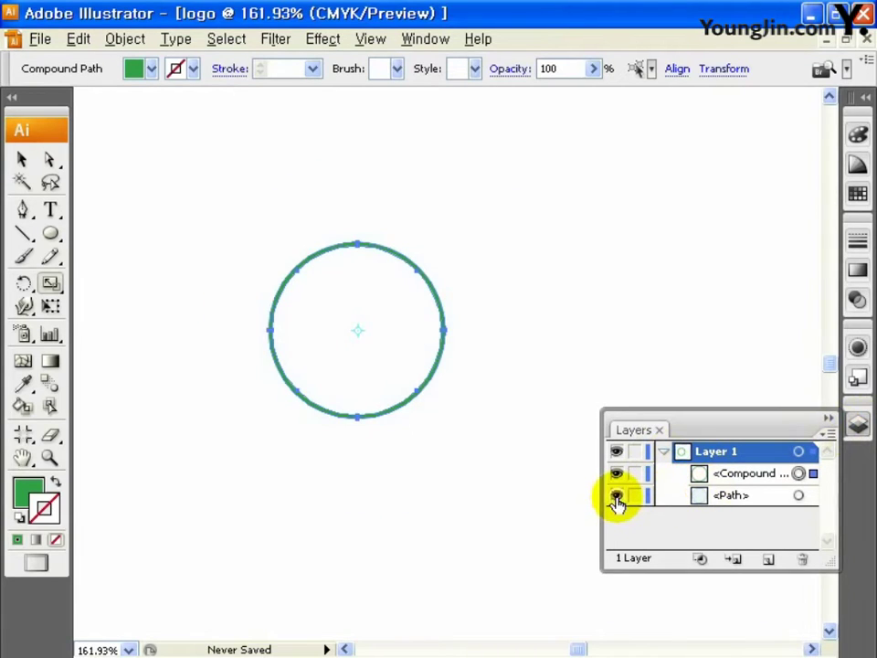
click(617, 498)
click(617, 498)
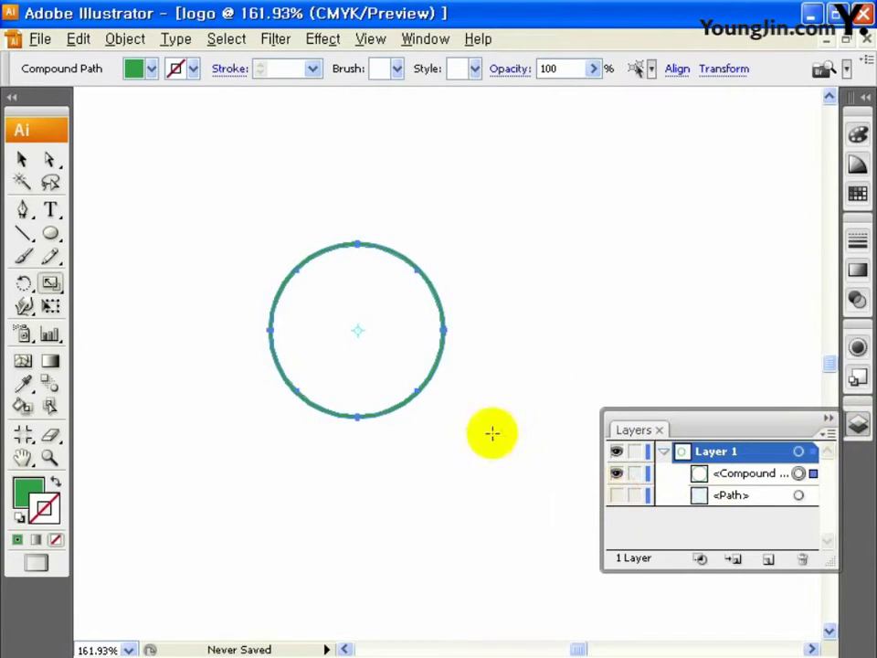
- Lock the green ring so that it cannot be selected or edited
click(125, 39)
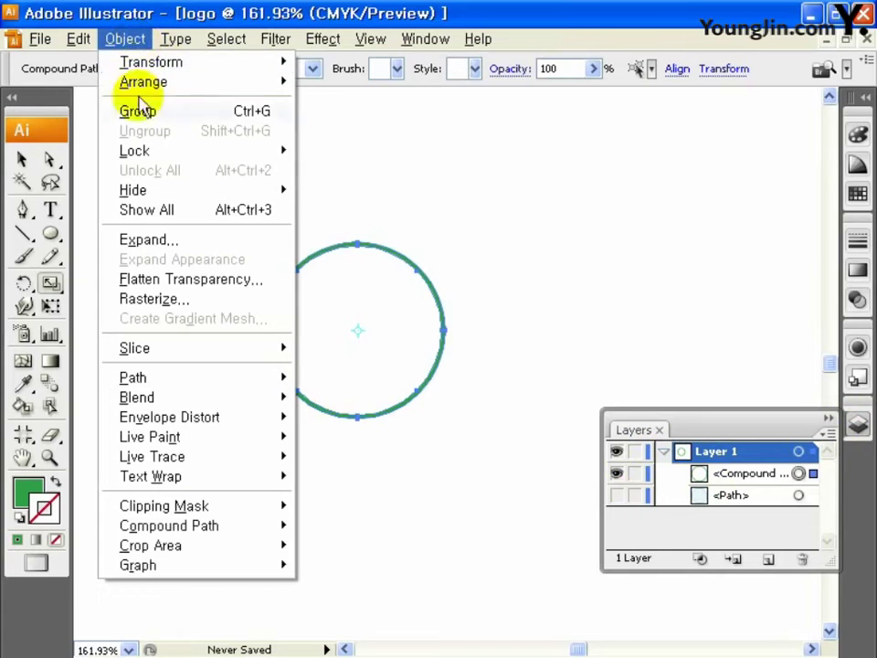
mouse_move(142, 151)
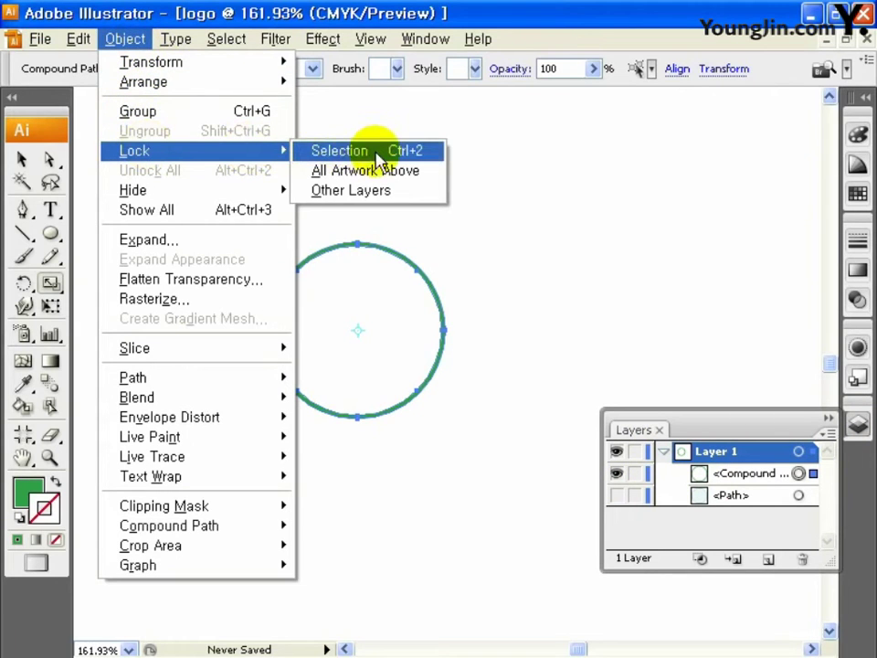
click(340, 151)
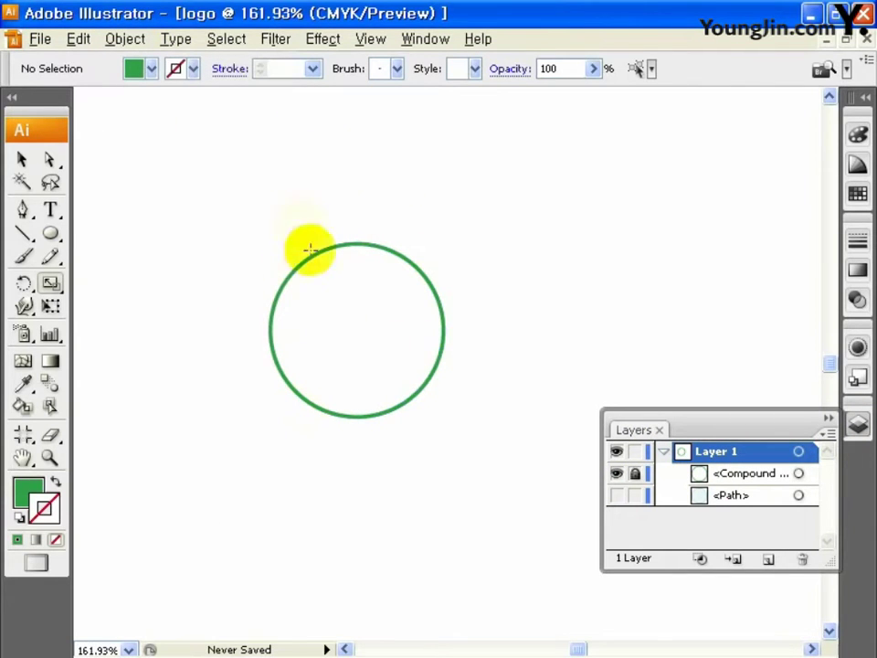
click(23, 159)
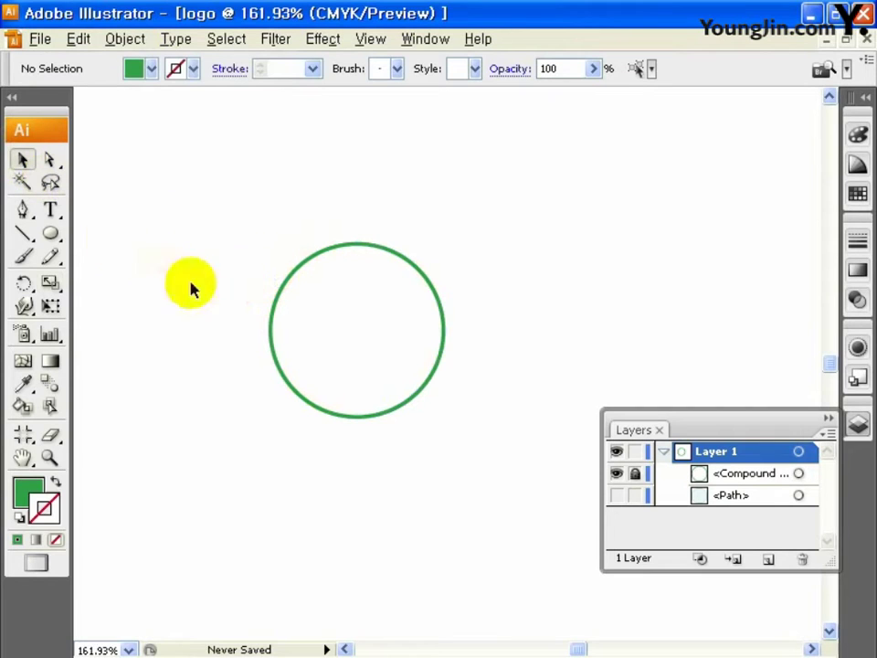
- Set the fill colour to #1770ff and draw a wide rectangle across the lower part of the green ring, extending past both sides
mouse_move(58, 232)
mouse_down()
mouse_move(67, 239)
mouse_move(134, 238)
mouse_up()
click(30, 487)
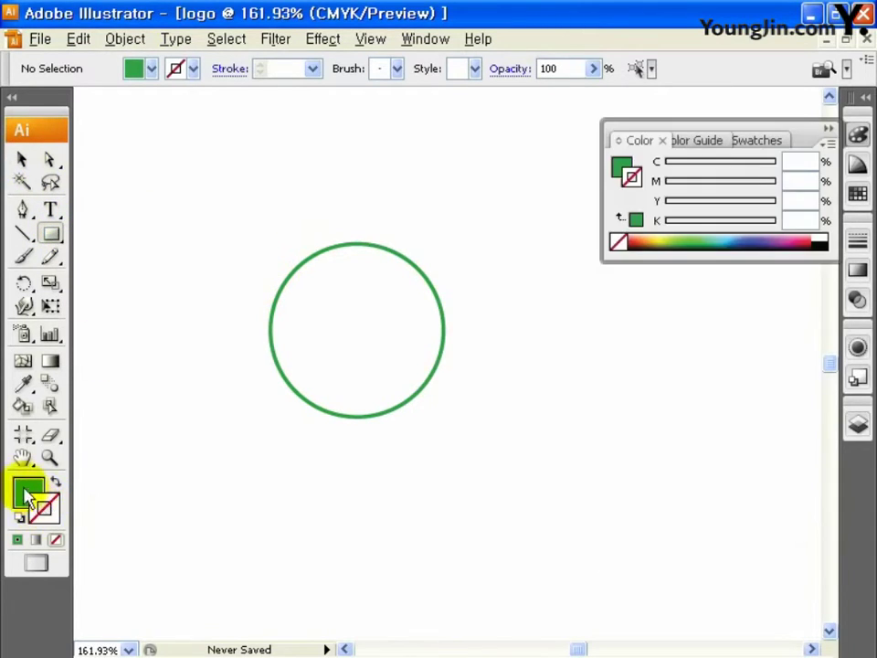
double_click(28, 490)
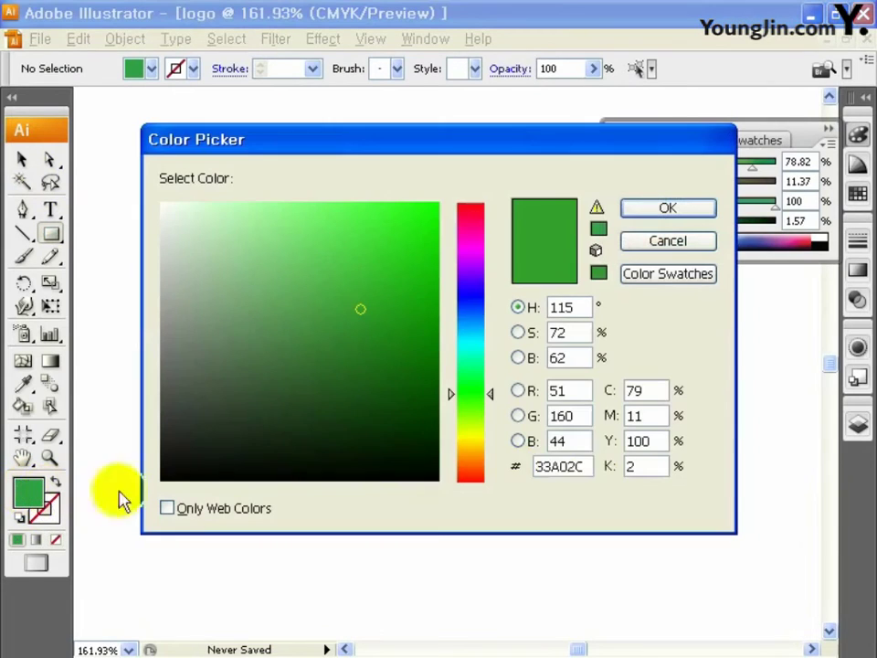
double_click(586, 464)
text(1770ff)
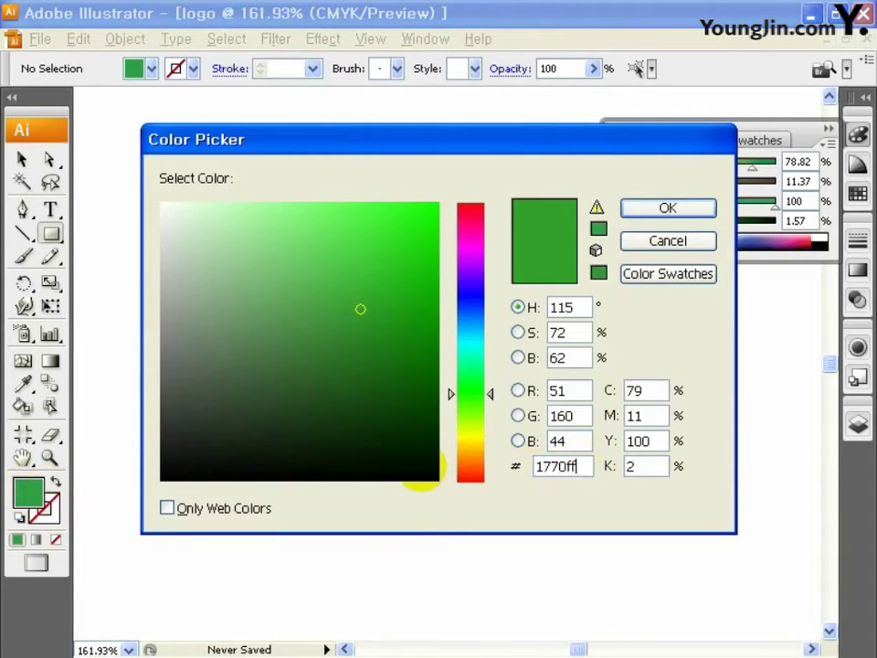
click(647, 213)
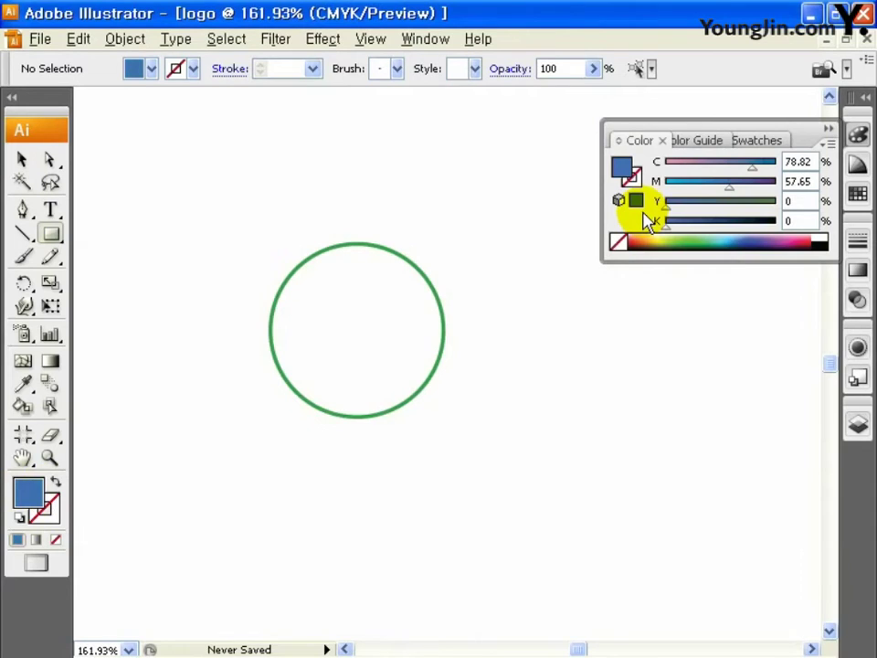
drag(237, 384, 482, 431)
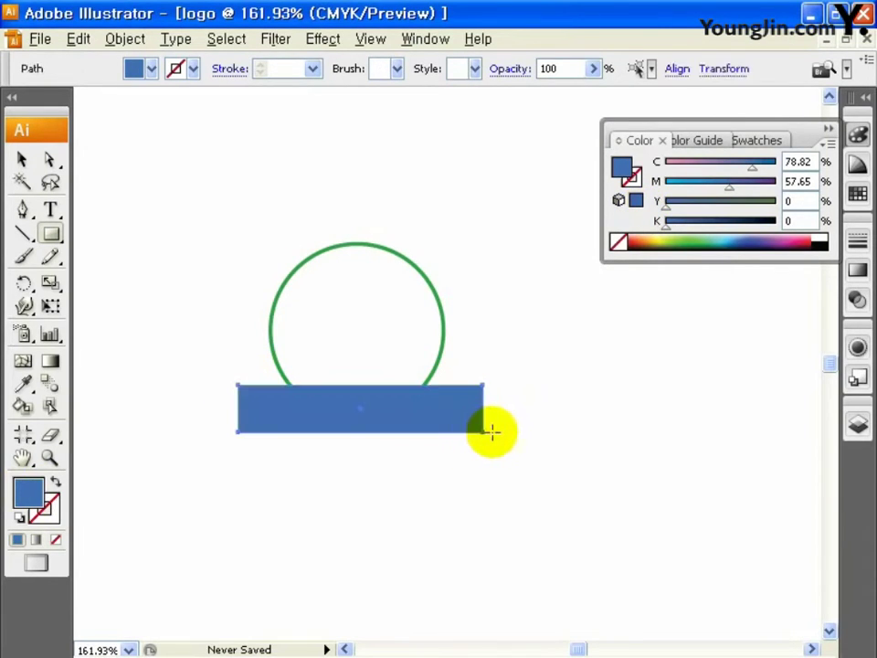
- Draw a small ellipse and a taller one beside it inside the ring, both overlapping the blue rectangle, and deselect
drag(53, 234, 108, 284)
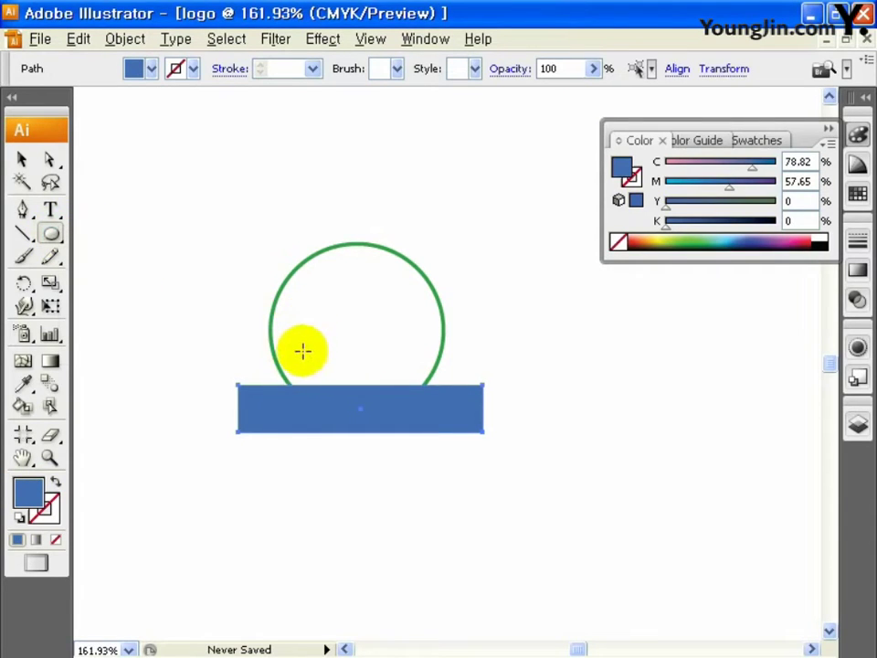
drag(297, 351, 353, 411)
drag(354, 316, 416, 410)
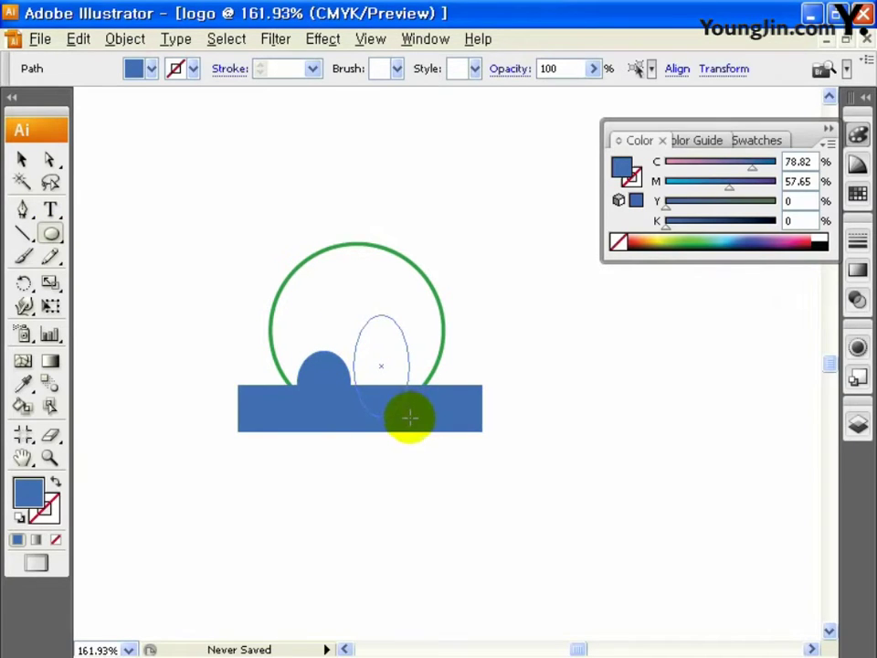
drag(409, 418, 412, 418)
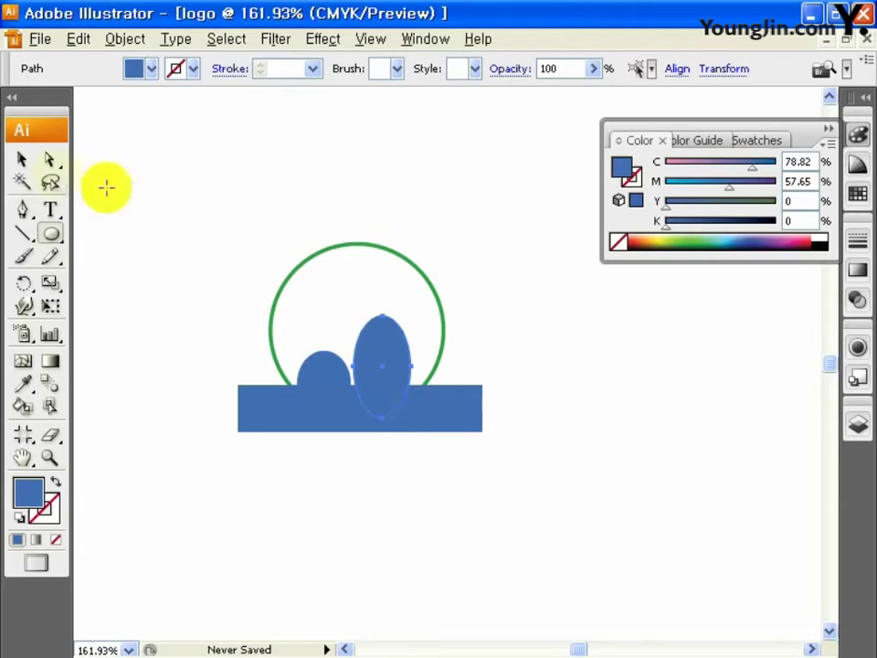
click(23, 161)
click(201, 276)
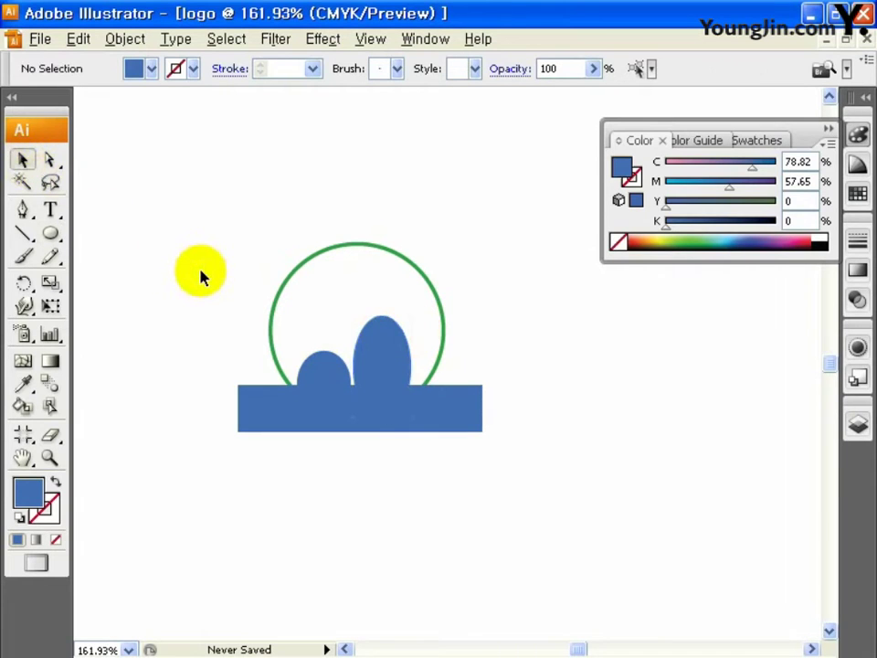
- Choose the Pen tool with no fill and a bright red 2 pt stroke
key(ctrl+space)
drag(196, 236, 554, 511)
drag(452, 405, 453, 462)
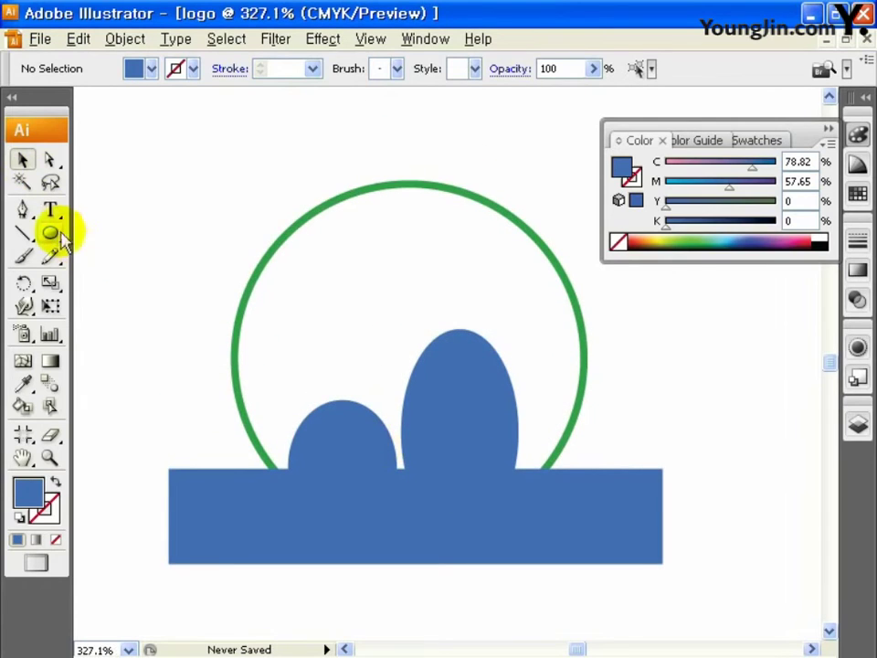
click(23, 209)
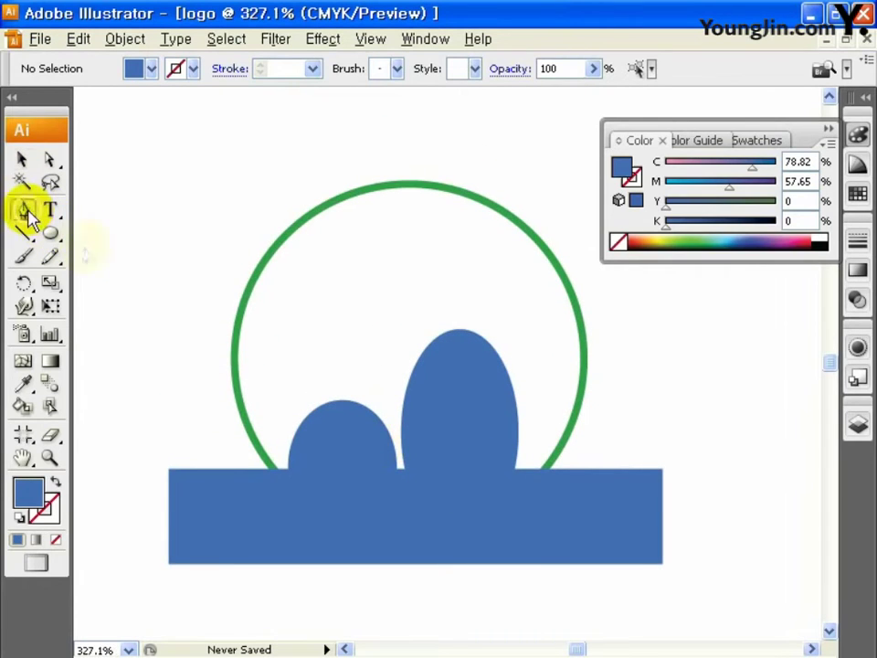
key(slash)
double_click(50, 519)
mouse_move(471, 314)
mouse_down()
mouse_move(482, 248)
mouse_move(445, 207)
mouse_up()
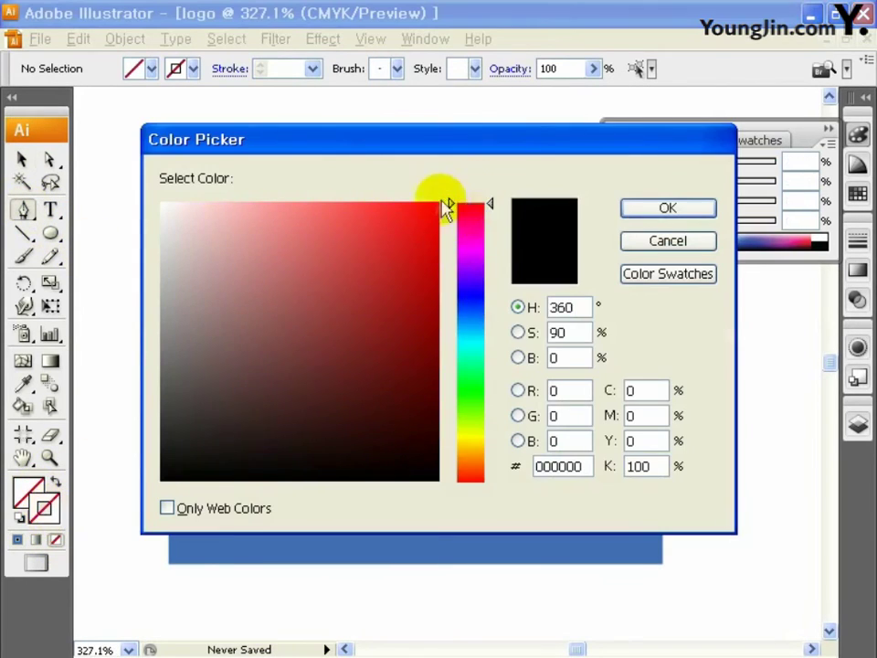
click(433, 209)
click(660, 212)
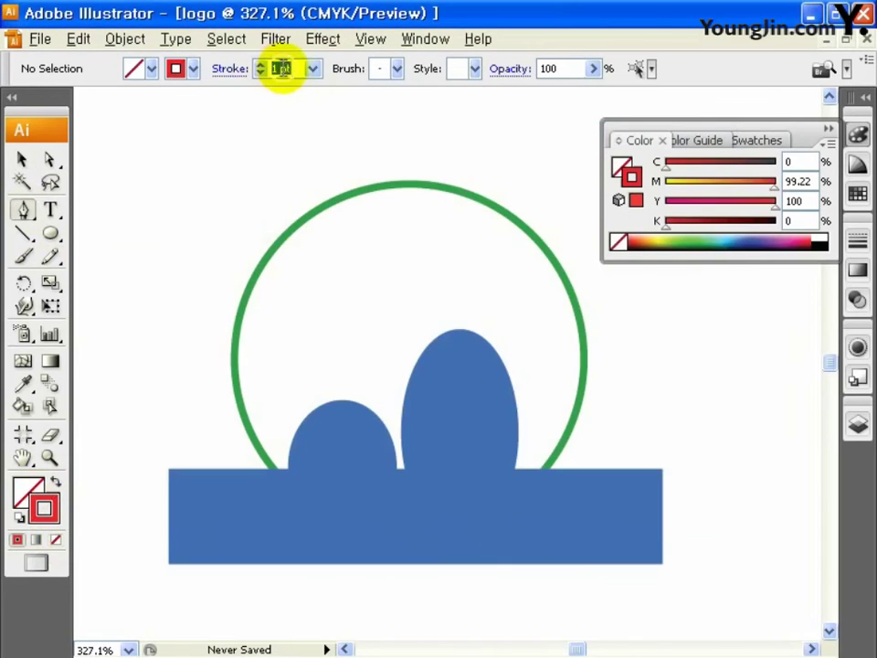
click(302, 67)
text(2)
key(Return)
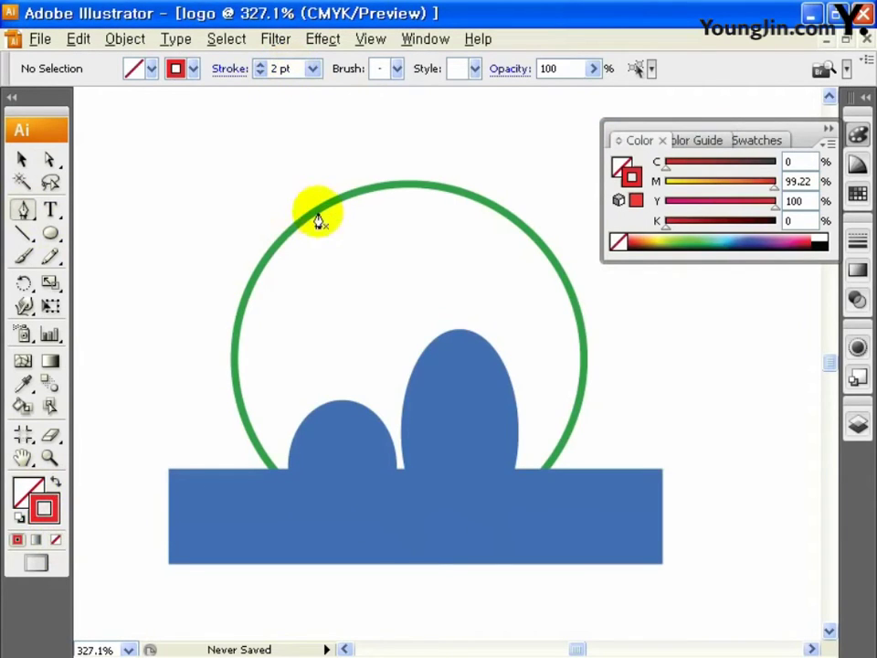
- Draw an open path of three connected upward arcs across the upper part of the ring, extending past both sides
click(206, 282)
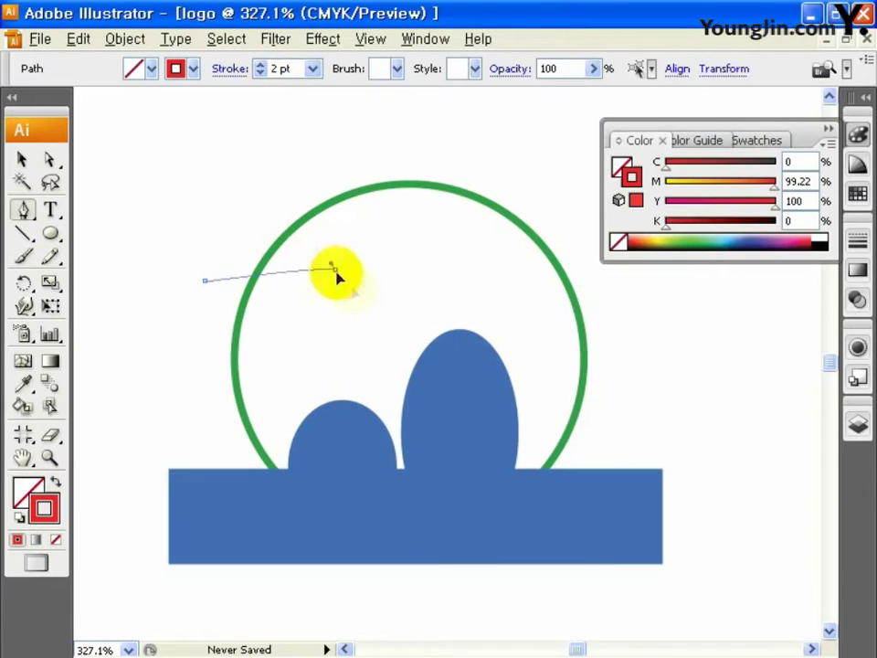
drag(337, 270, 384, 313)
click(337, 271)
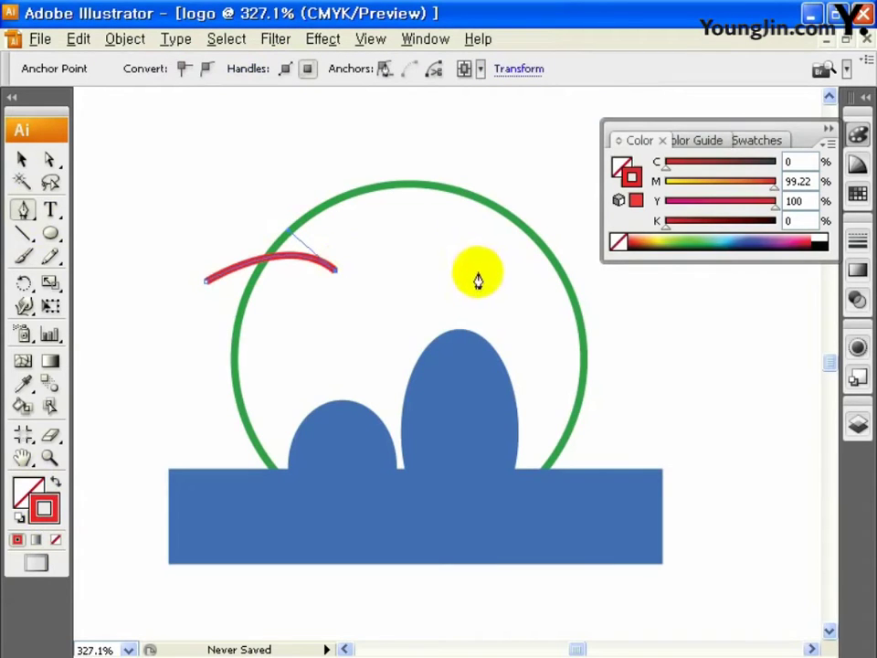
drag(477, 272, 543, 348)
click(477, 273)
drag(600, 270, 677, 316)
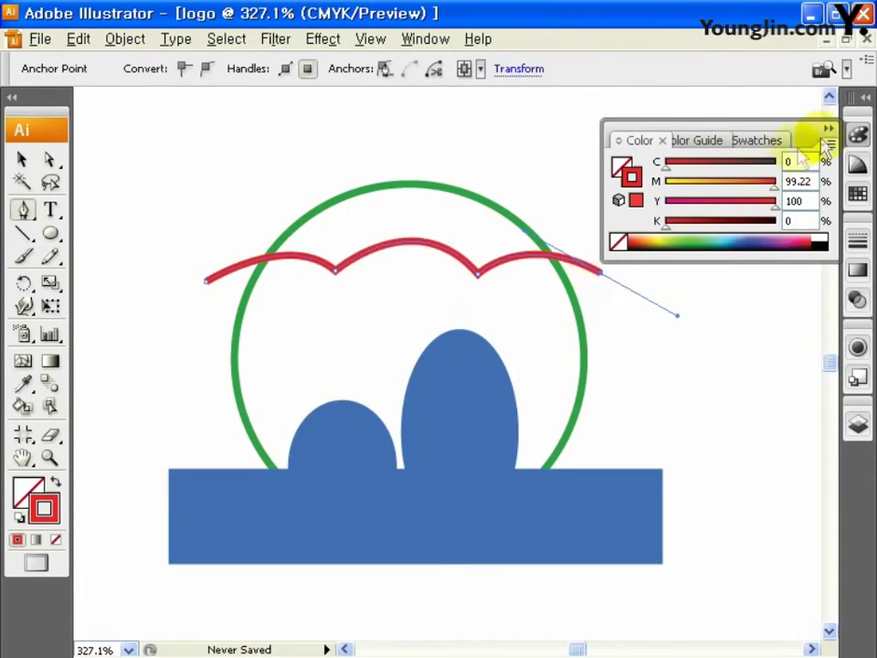
- Convert the red curve's stroke into a filled shape with Outline Stroke
click(126, 38)
mouse_move(229, 378)
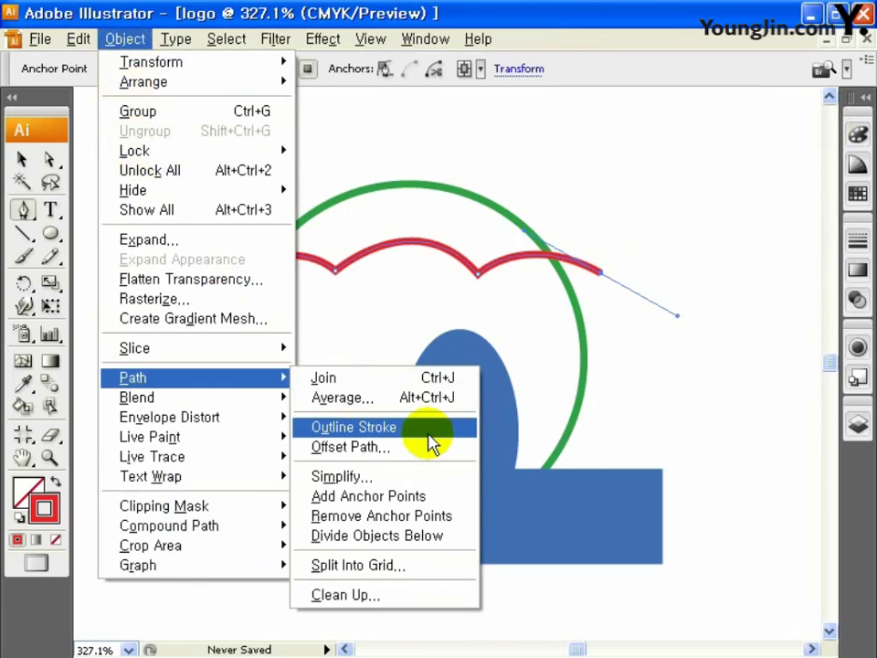
click(430, 429)
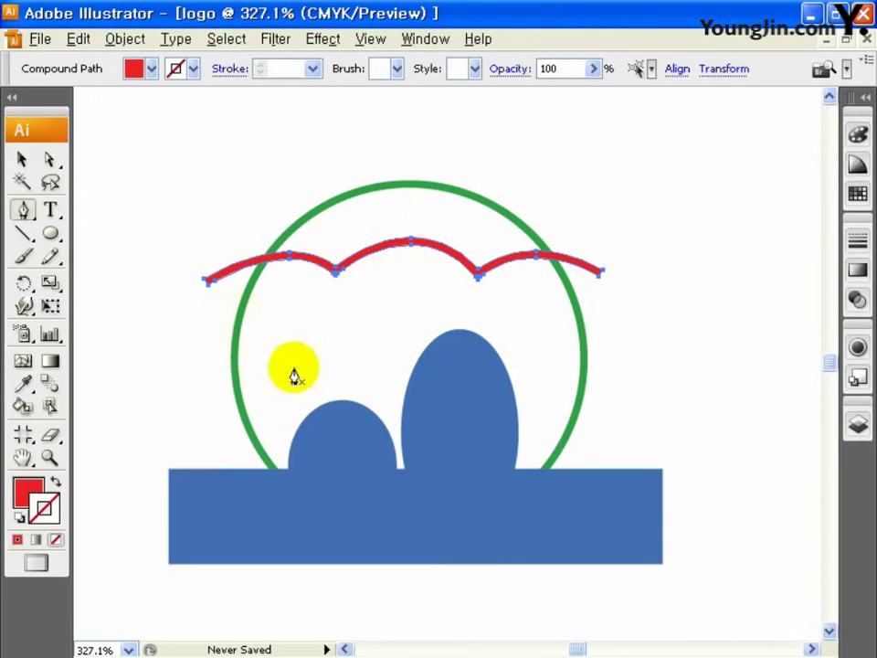
- Unlock the green ring and bring it to the front of the artwork
key(ctrl+shift+b)
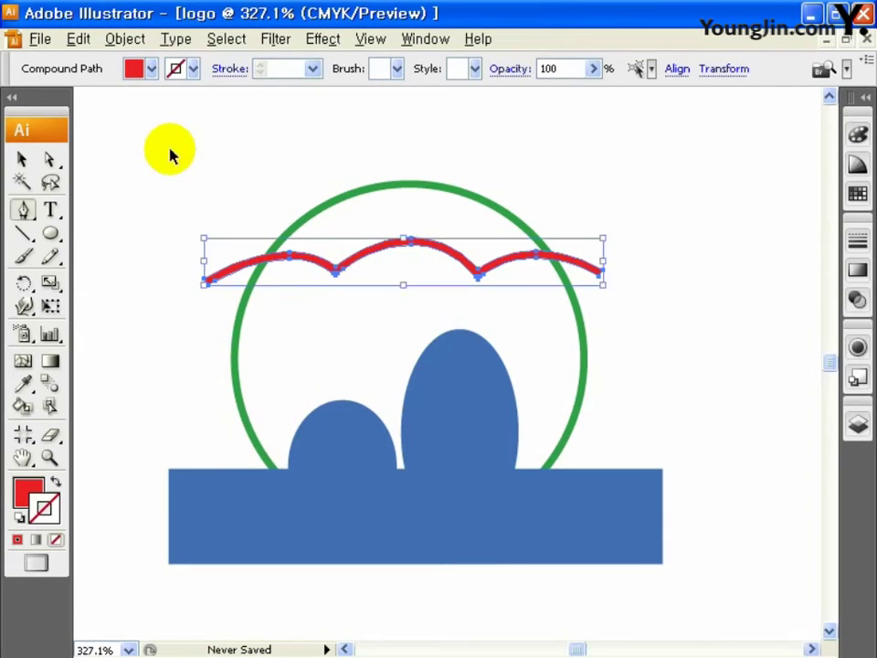
key(ctrl+alt+[)
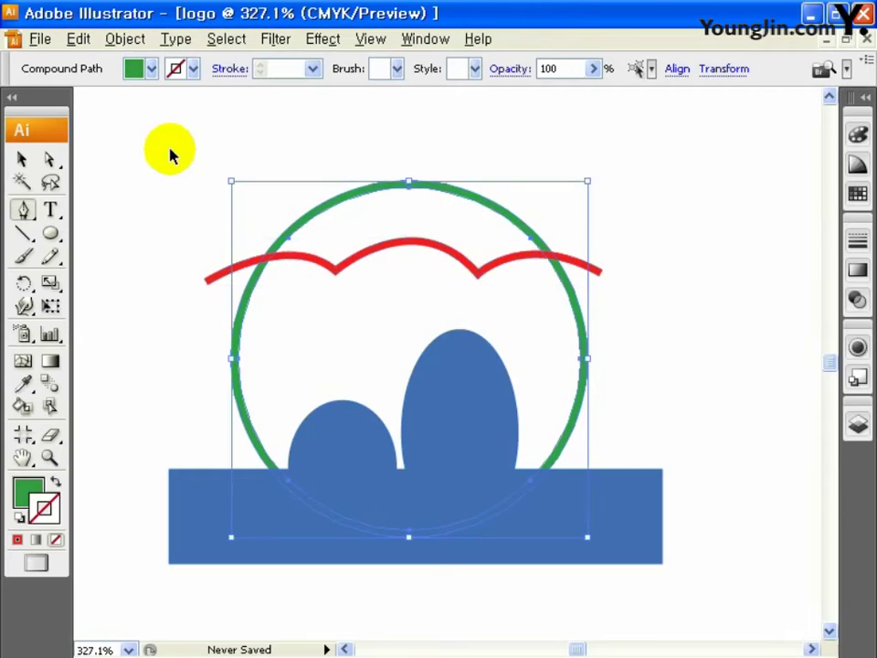
key(ctrl+shift+b)
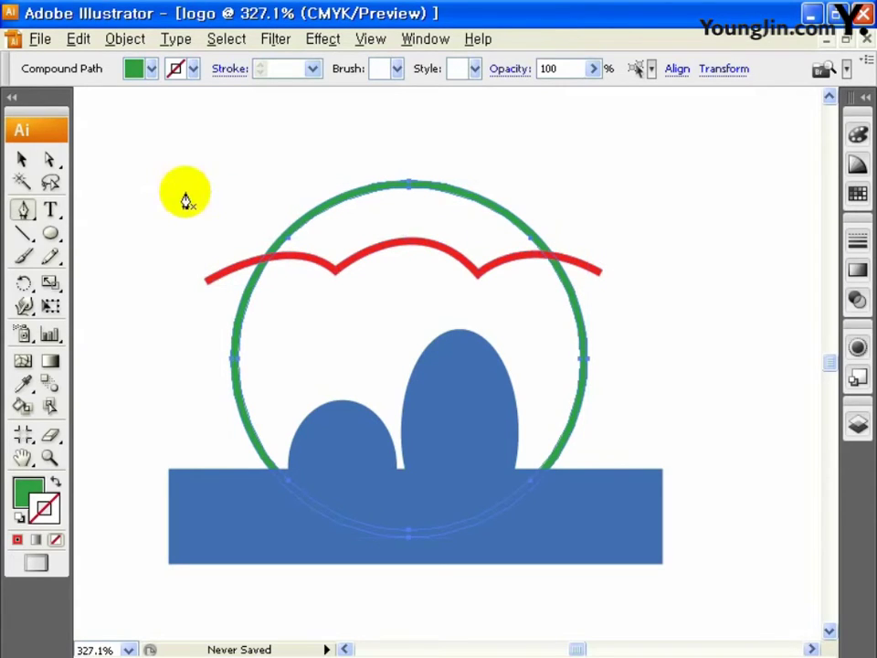
click(23, 159)
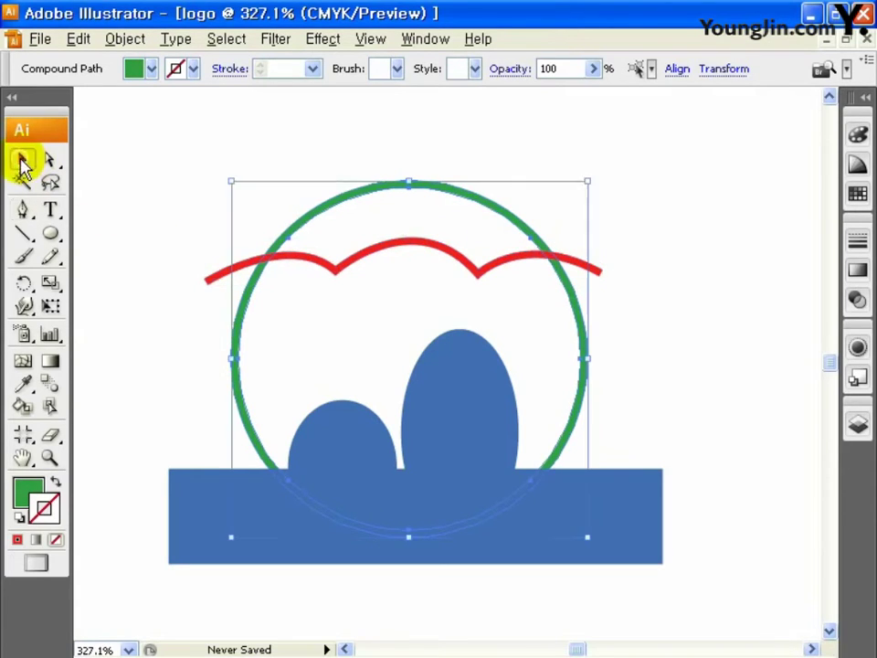
click(389, 190)
click(389, 190)
right_click(389, 190)
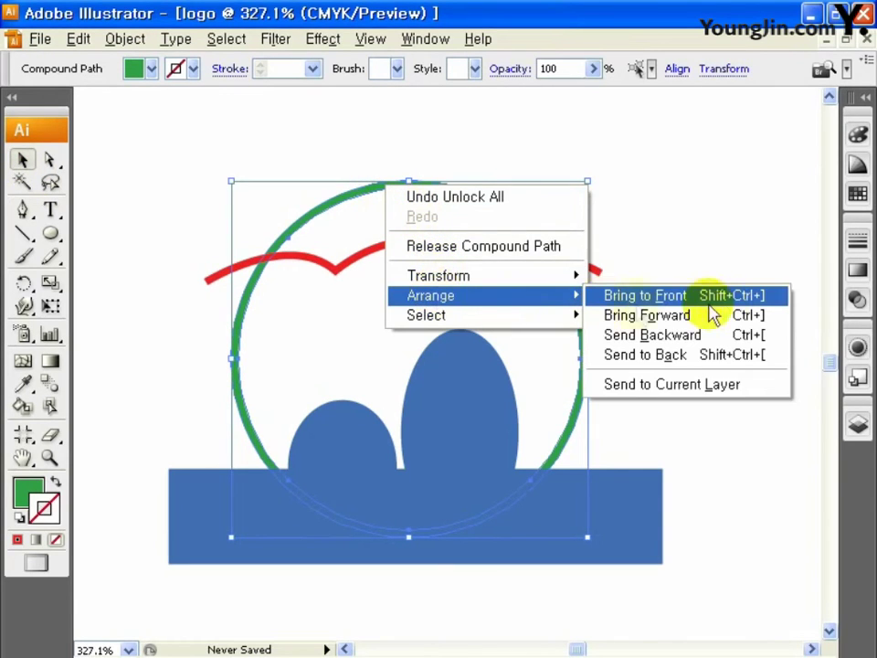
click(727, 300)
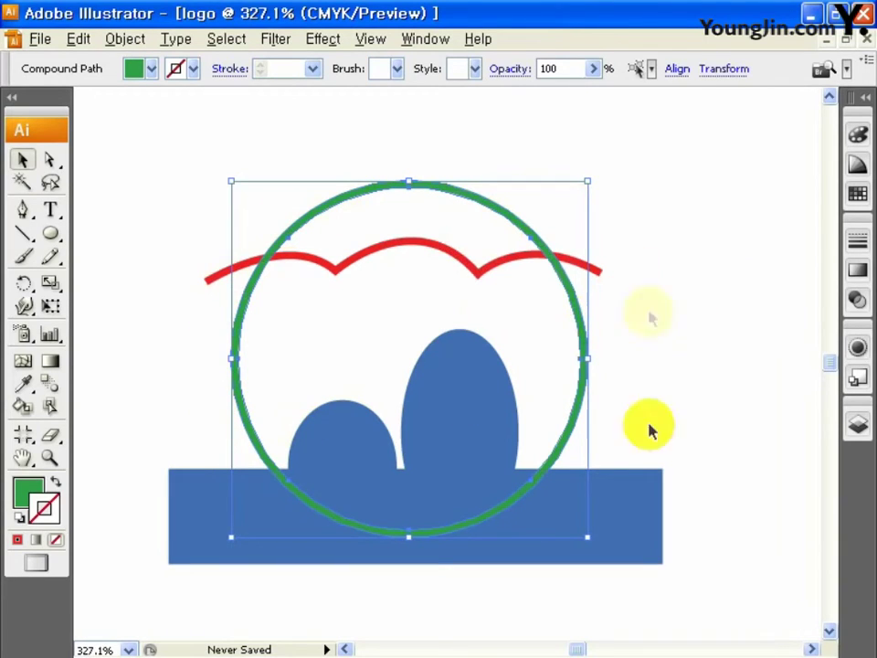
- Select the ring, red curve and blue shapes together and split them at their overlaps with Pathfinder Divide
click(366, 512)
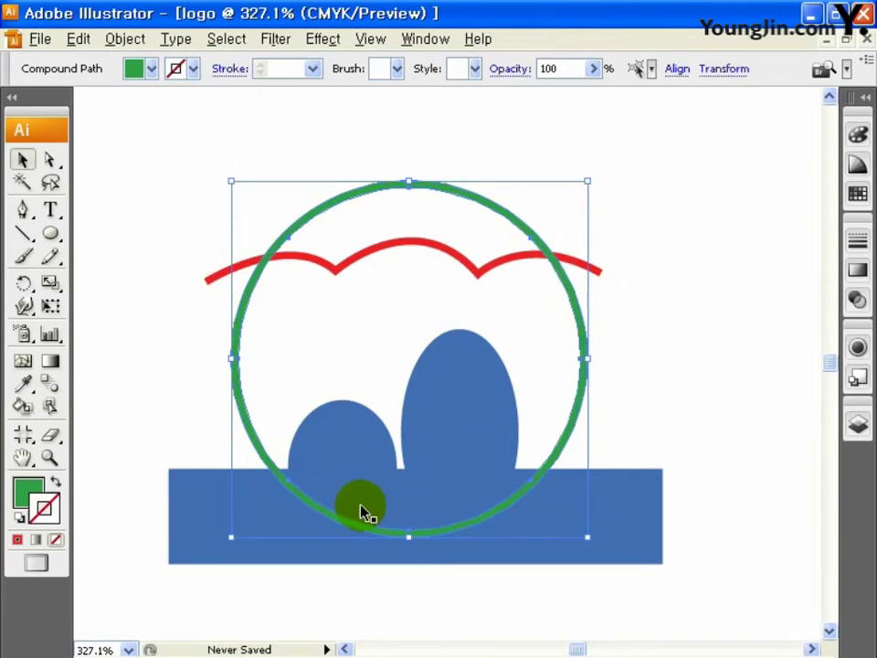
drag(165, 145, 672, 642)
click(425, 39)
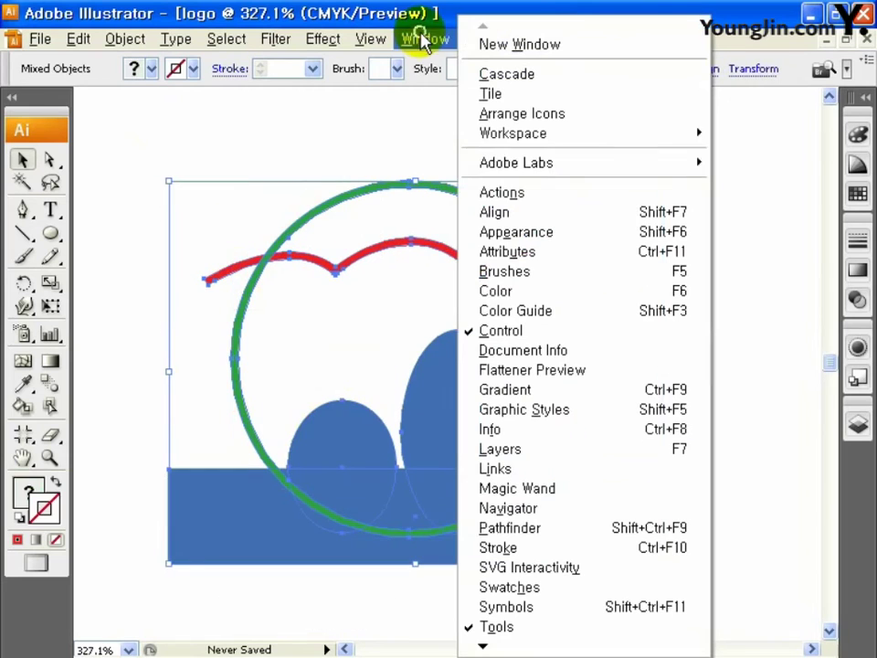
click(572, 527)
drag(614, 200, 691, 115)
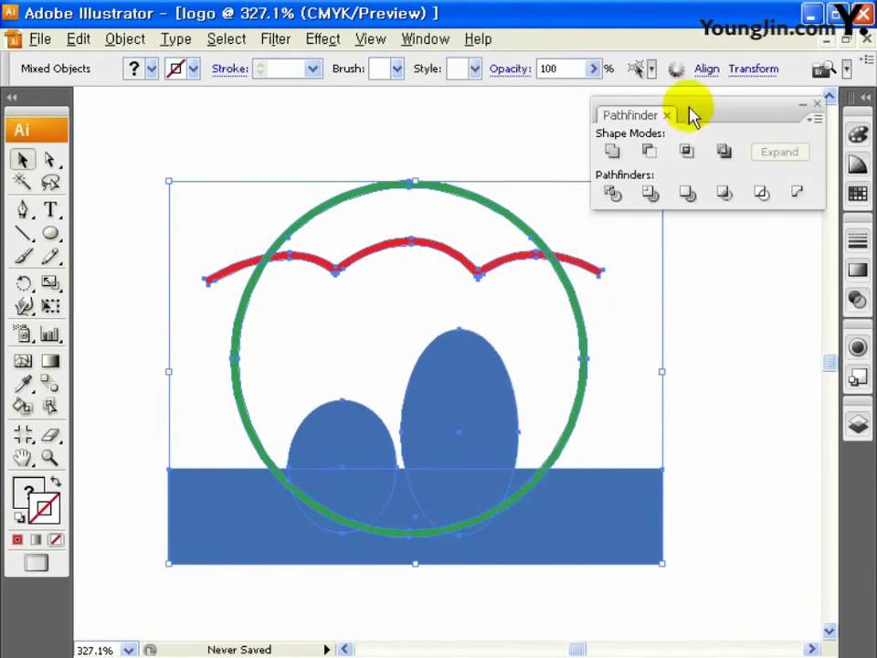
click(612, 194)
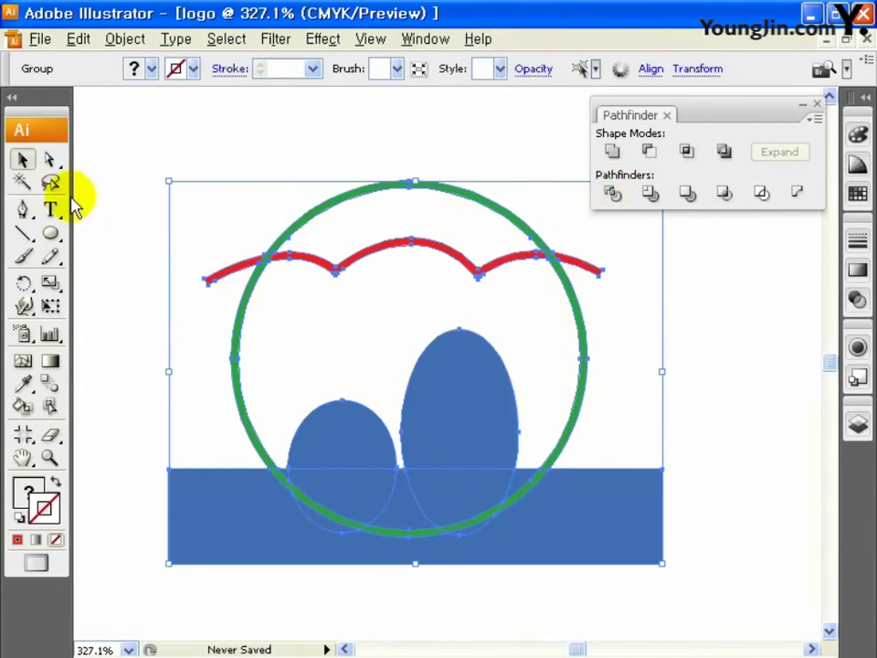
- Delete the pieces of the red curve and blue rectangle that lie outside the green ring
click(50, 161)
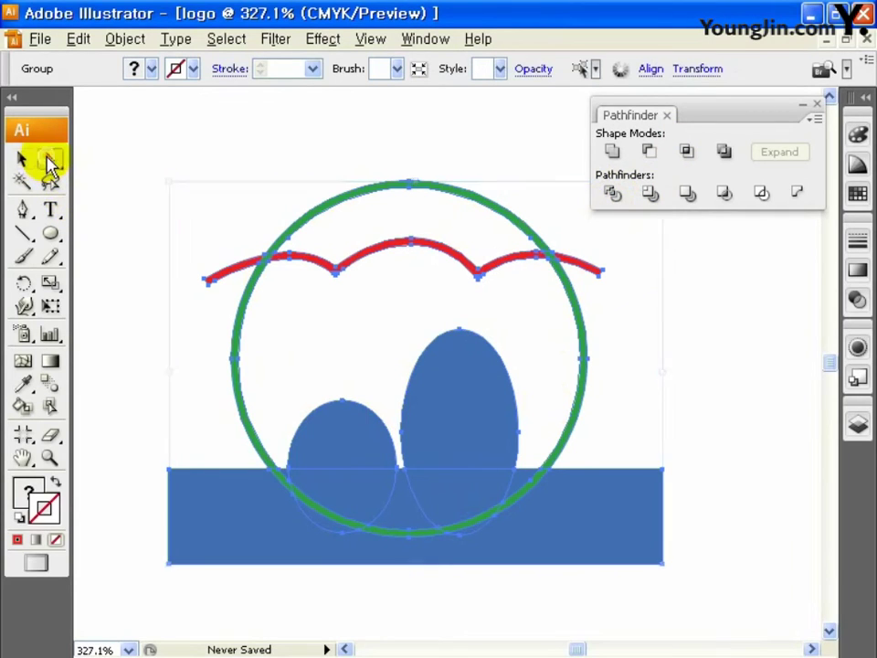
click(247, 176)
drag(195, 238, 230, 300)
key(Delete)
drag(647, 324, 589, 261)
key(Delete)
drag(720, 612, 586, 487)
key(Delete)
key(Delete)
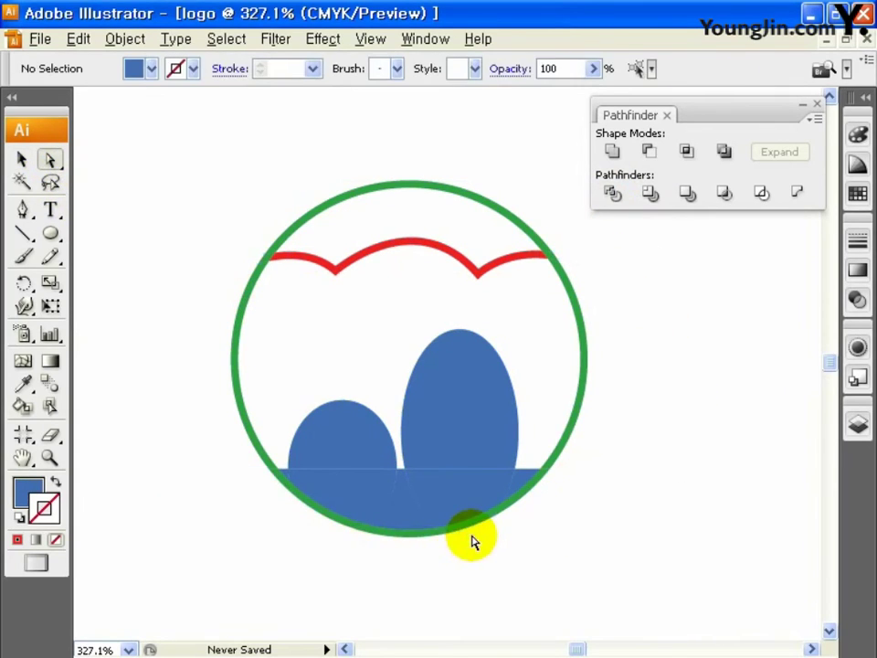
- Select the divided logo artwork and show the hidden large background circle path again
drag(161, 131, 678, 591)
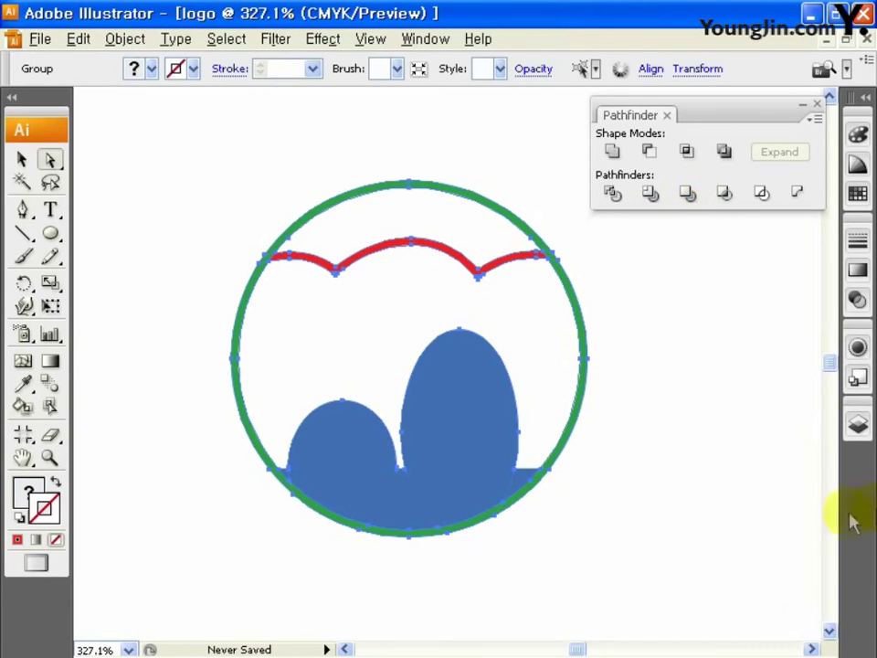
click(857, 424)
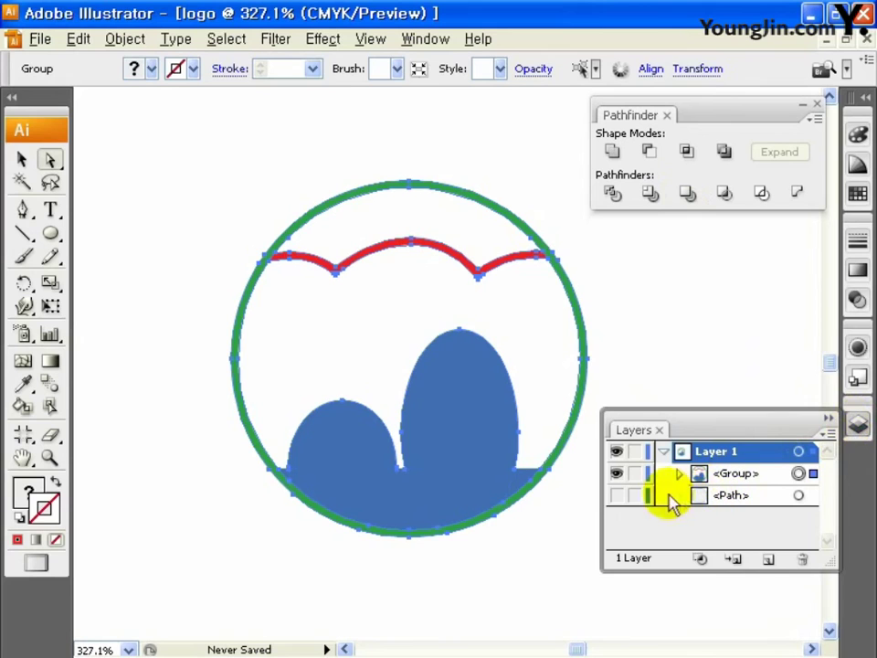
click(617, 496)
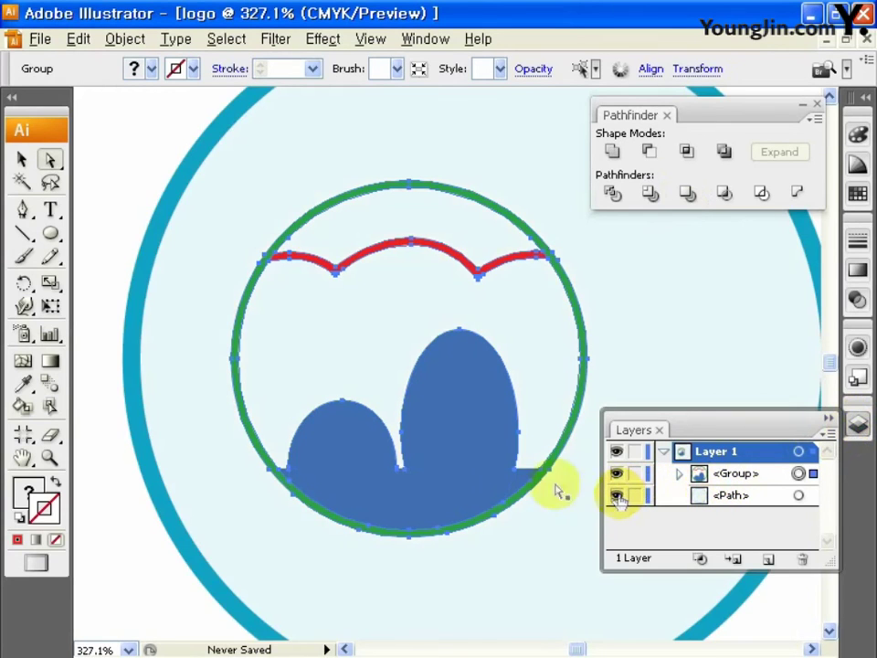
click(829, 419)
- Start a point text object inside the large circle, just right of the green ring, using the HY견고딕 font
drag(785, 400, 545, 441)
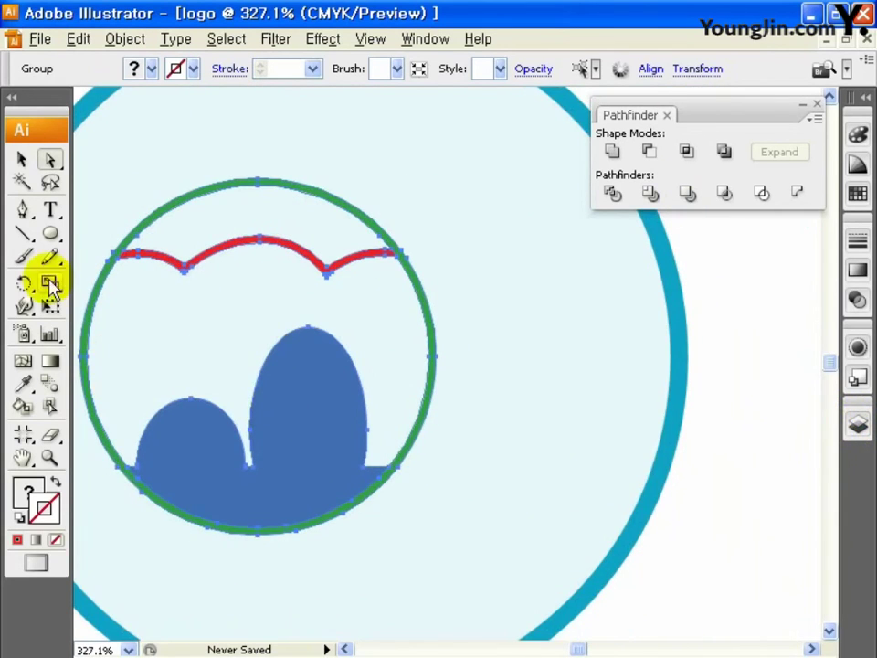
click(51, 209)
click(479, 301)
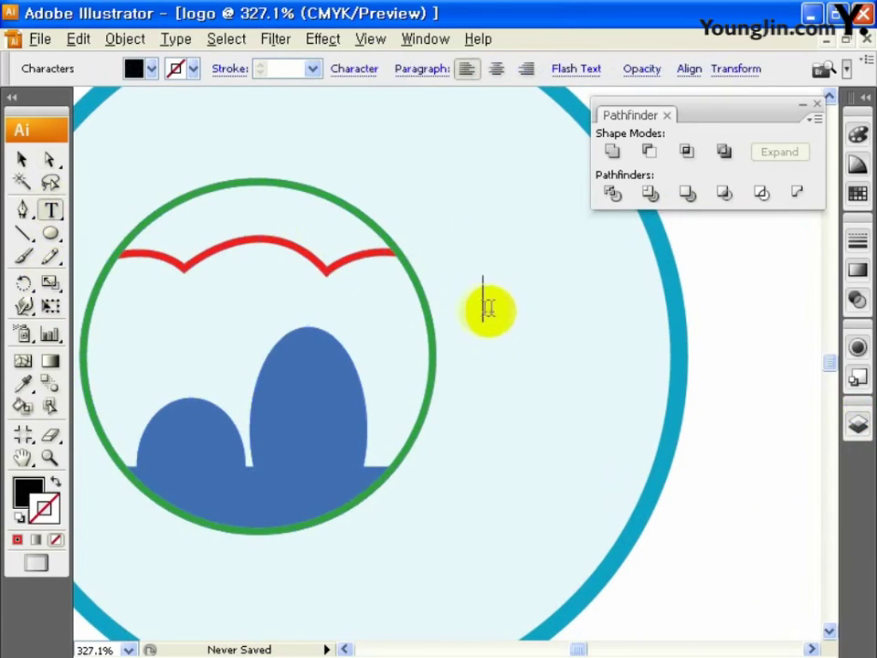
click(357, 73)
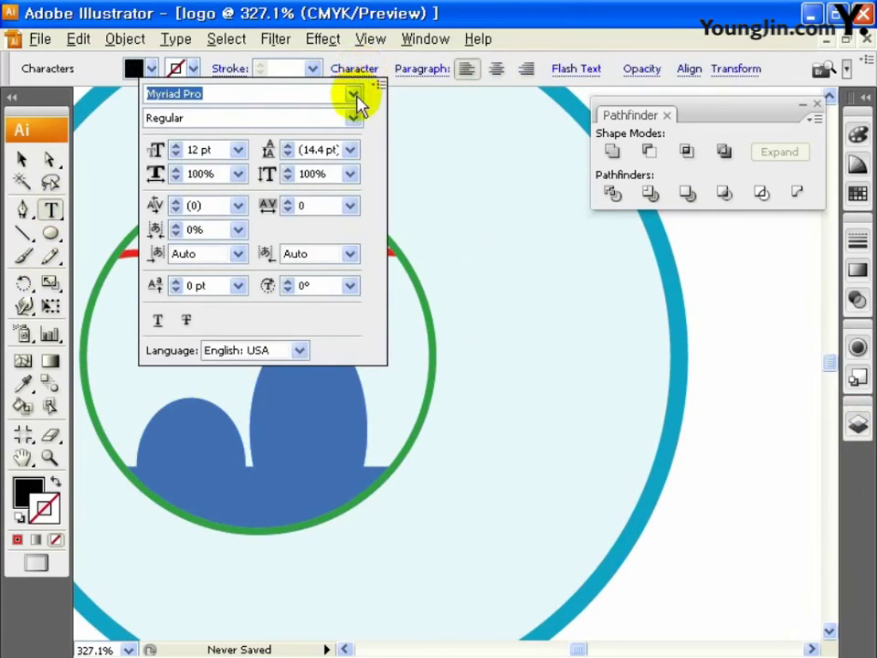
click(353, 95)
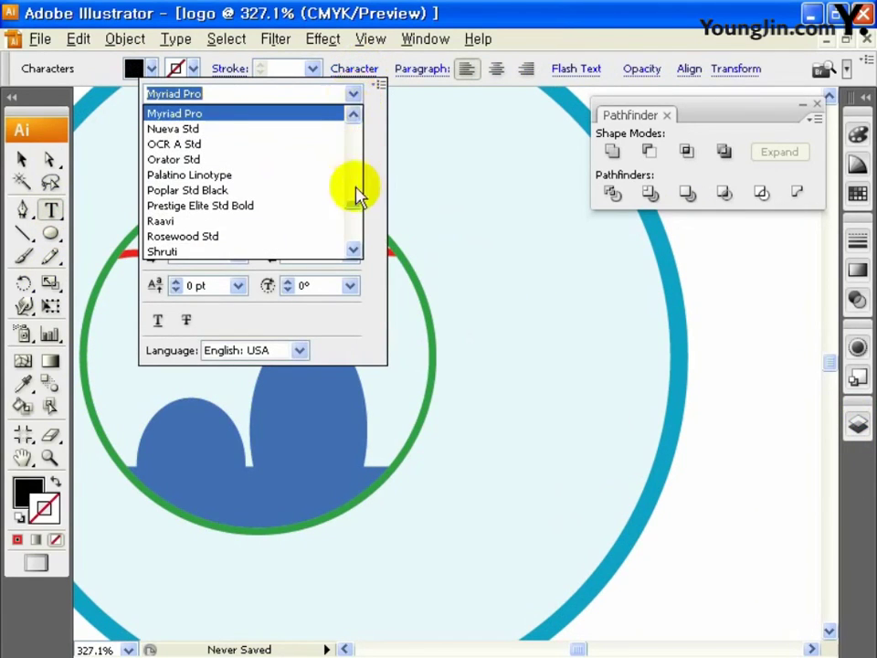
scroll(357, 207, up, 3)
scroll(356, 219, up, 5)
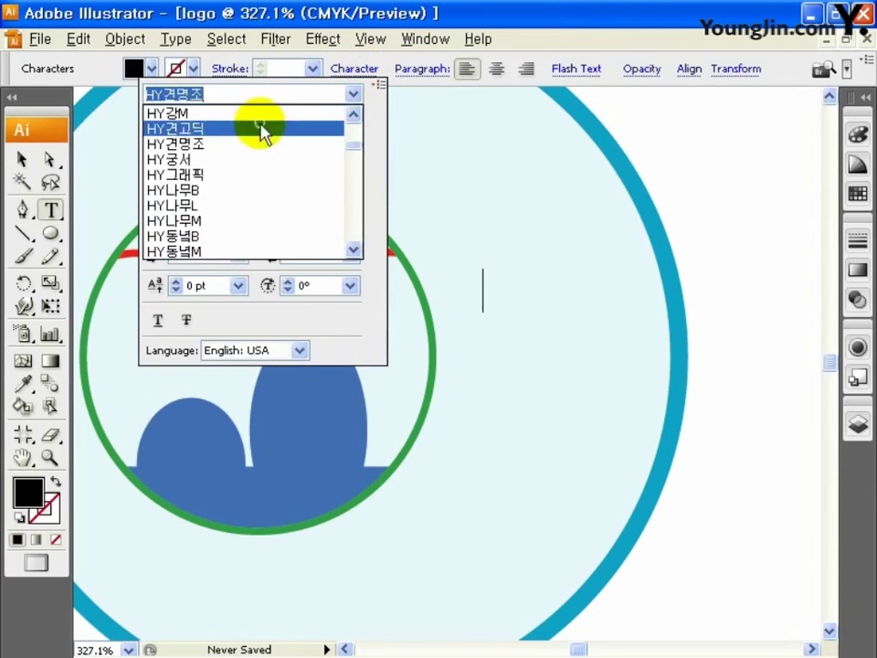
click(260, 130)
- Set the new text's fill colour to dark grey 404040
click(27, 494)
double_click(28, 493)
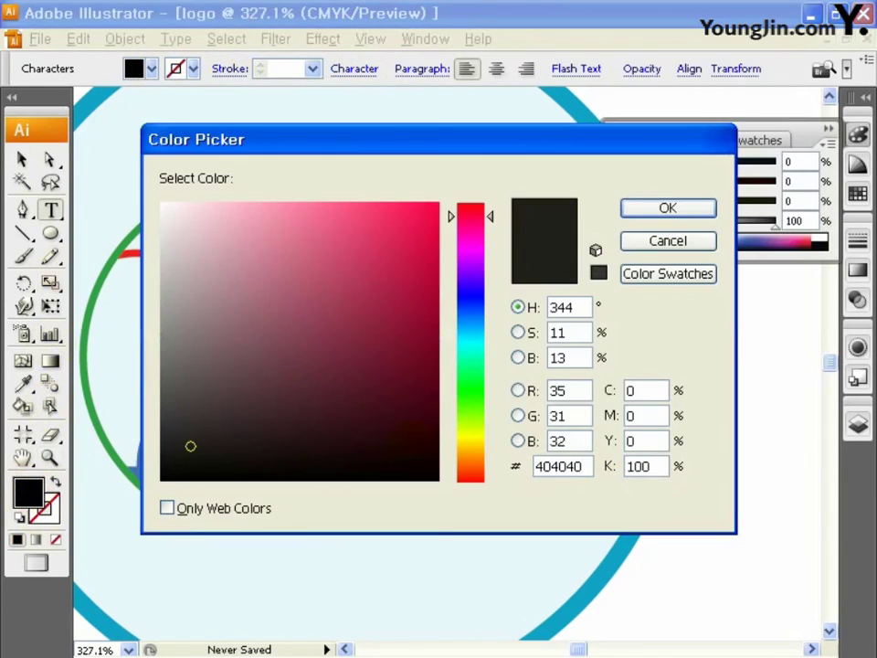
click(664, 212)
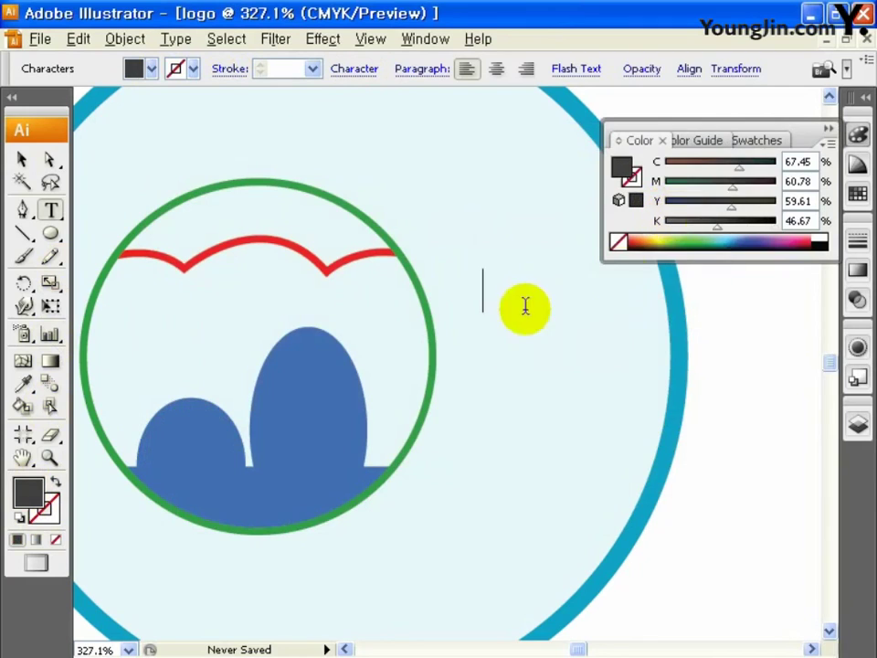
click(832, 129)
- Enter the logo text on two lines, 독도 above 탐방
click(570, 323)
text(독)
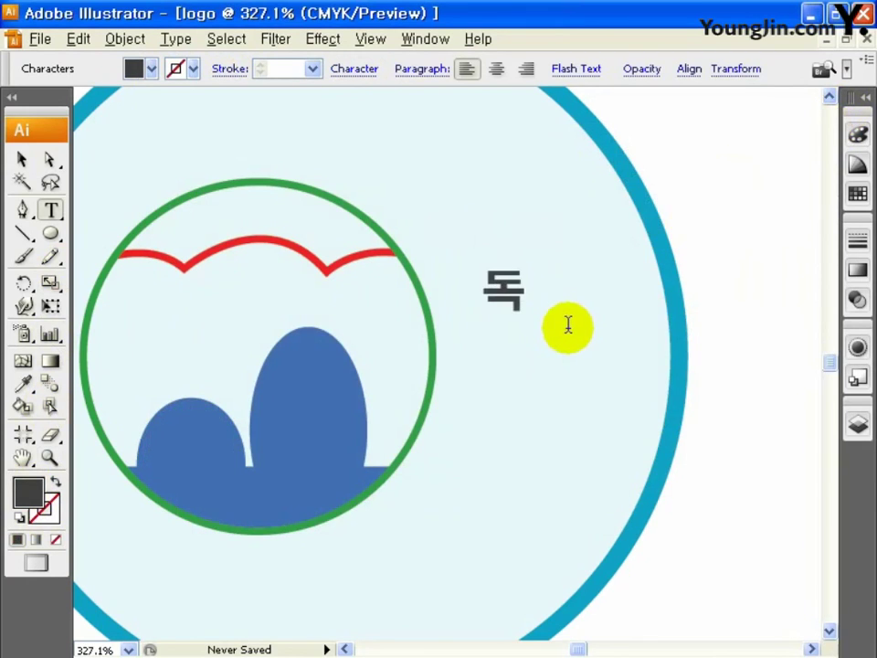
text(도)
key(Return)
text(탐방)
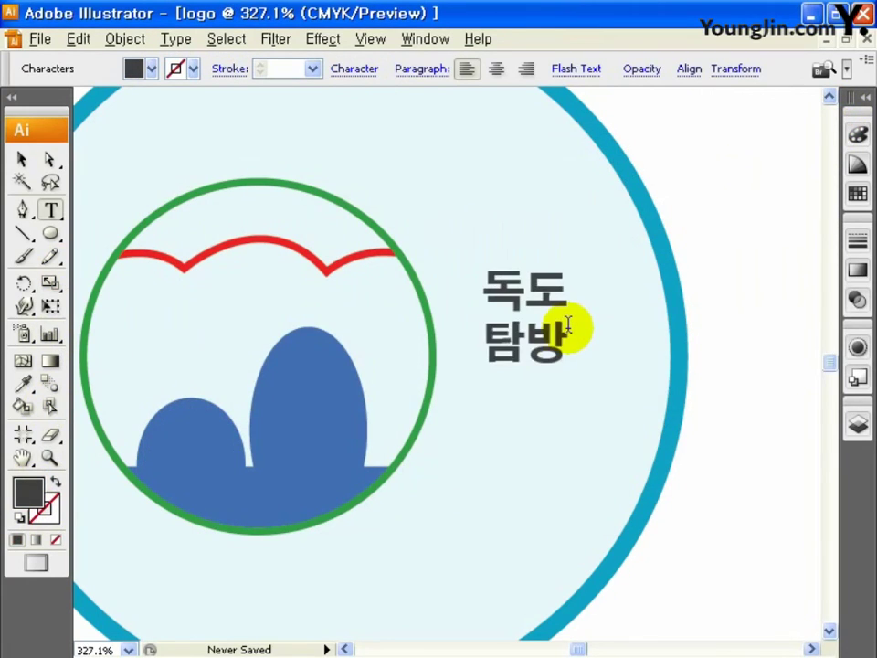
- Enlarge the 독도 탐방 text to fill the space between the green ring and the outer circle's right edge
click(22, 159)
drag(569, 358, 599, 411)
key(ctrl+minus)
key(ctrl+minus)
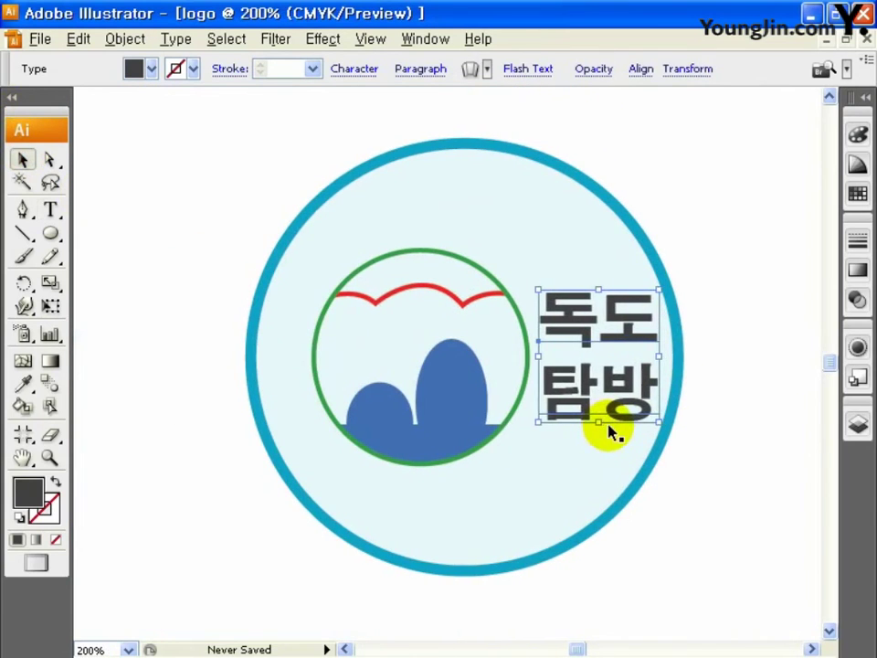
- Save the document as logo in Adobe Illustrator format in the 작업 folder, with Illustrator CS3 as the version
key(ctrl+s)
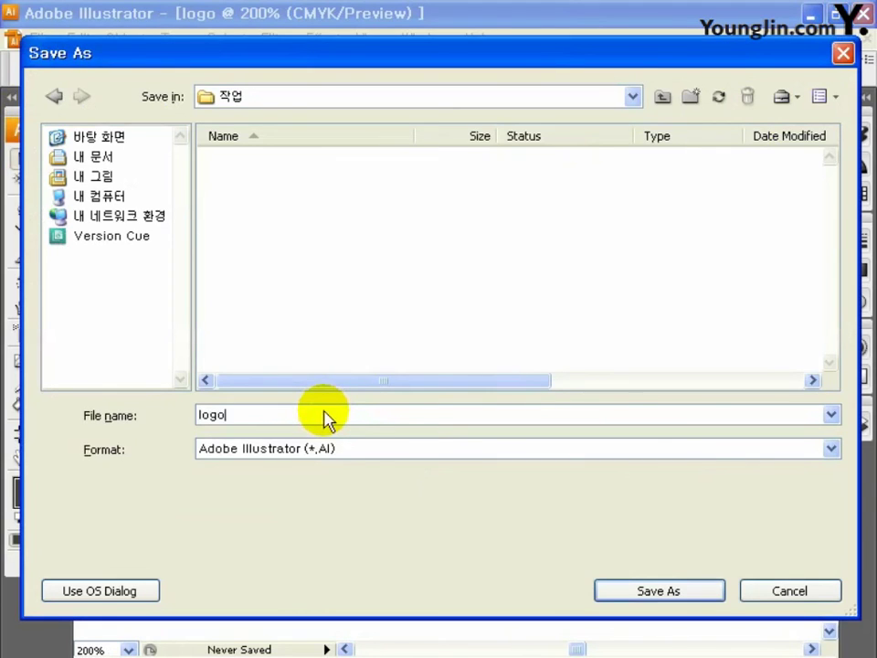
click(661, 595)
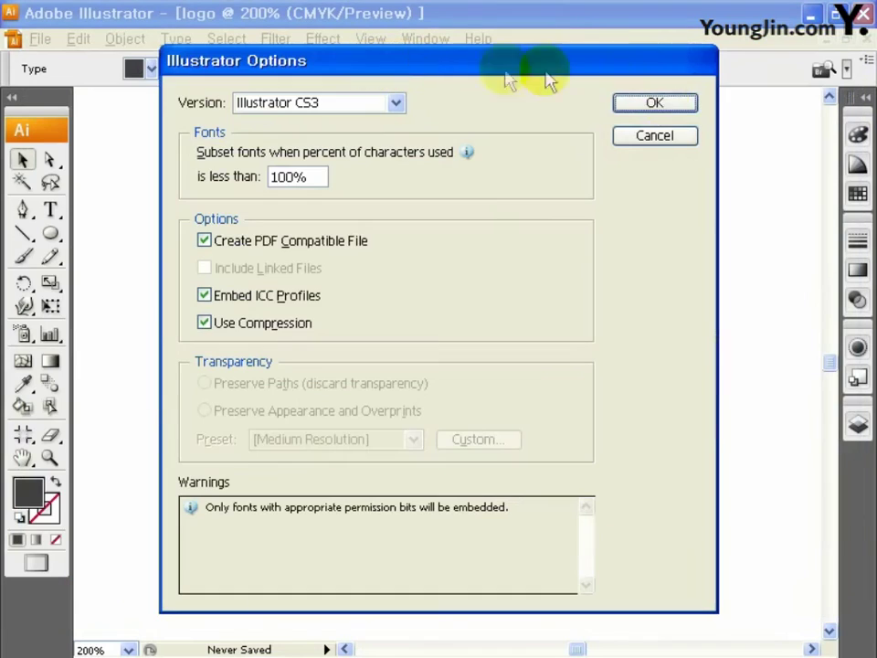
click(652, 104)
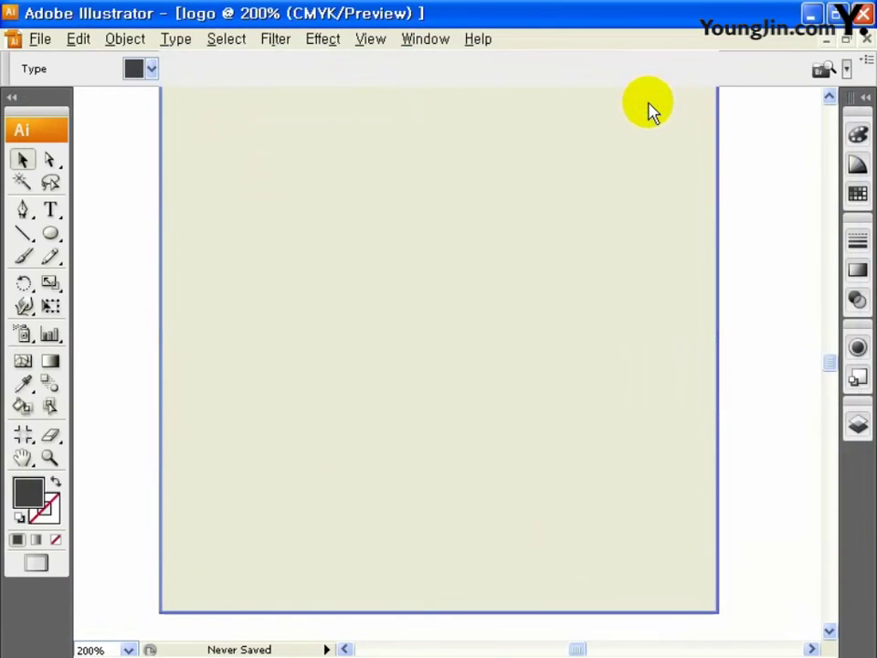